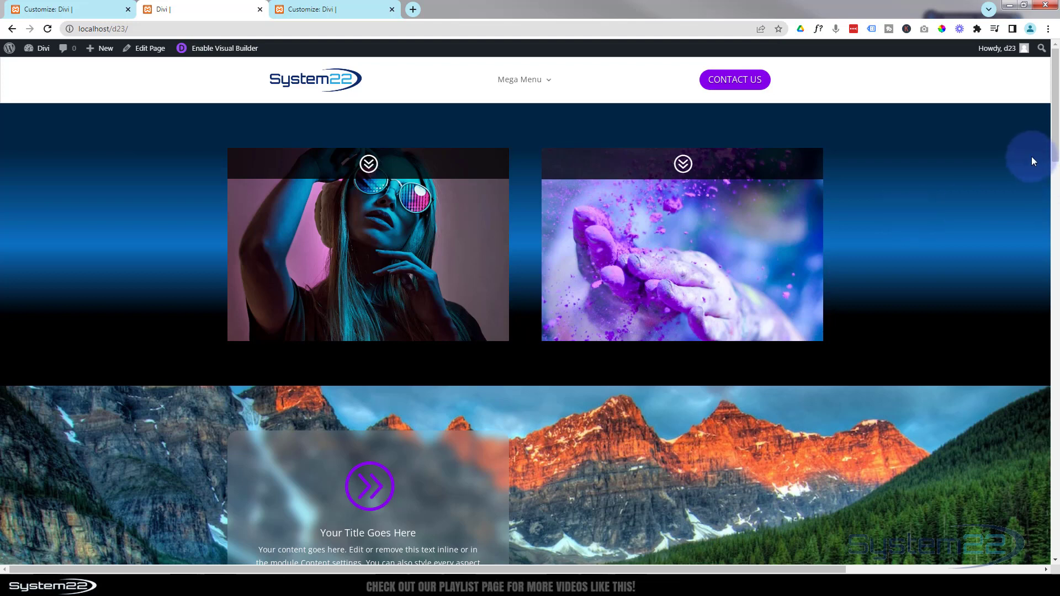
- Look over the page, then enable the Visual Builder for editing
scroll(1056, 155, down, 3)
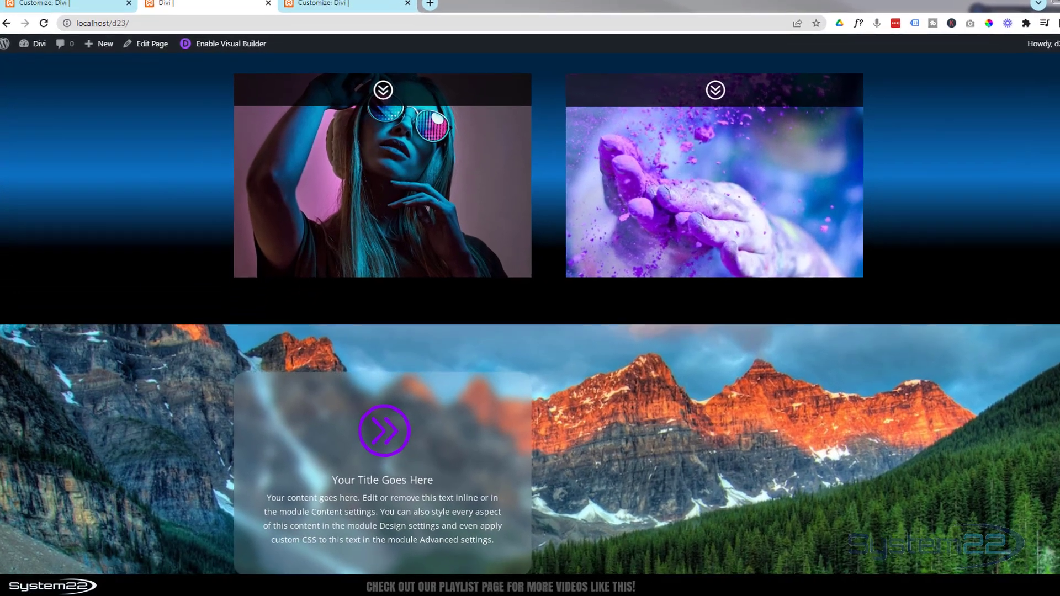
scroll(530, 309, down, 2)
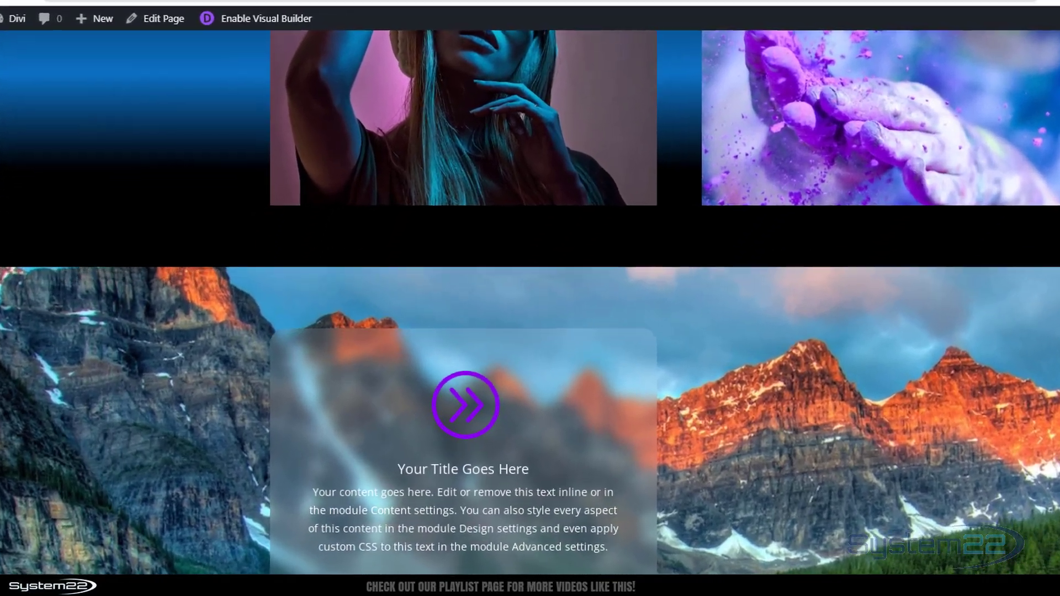
scroll(530, 309, down, 3)
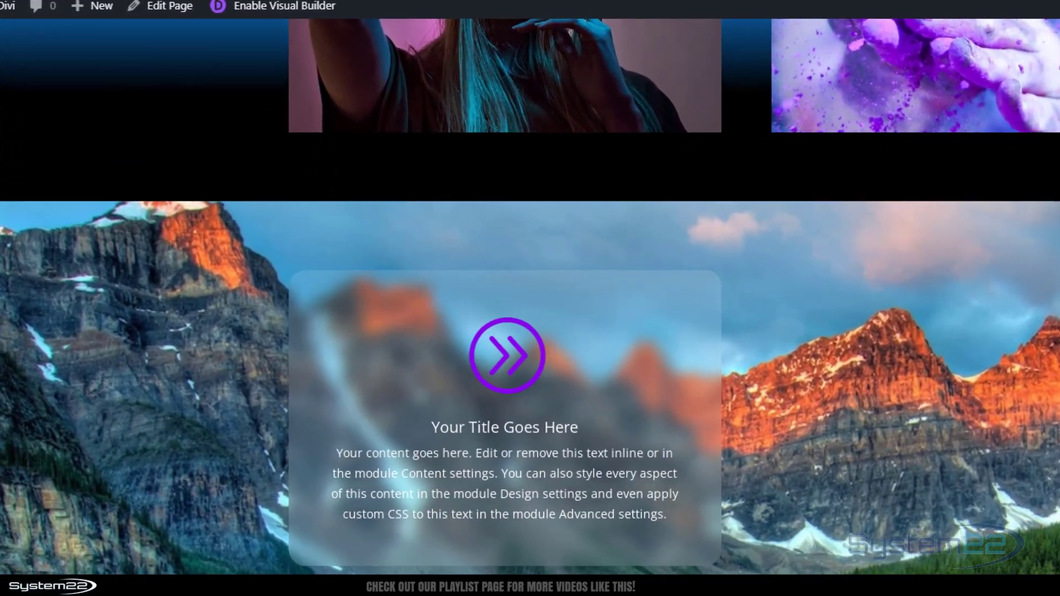
scroll(530, 298, down, 2)
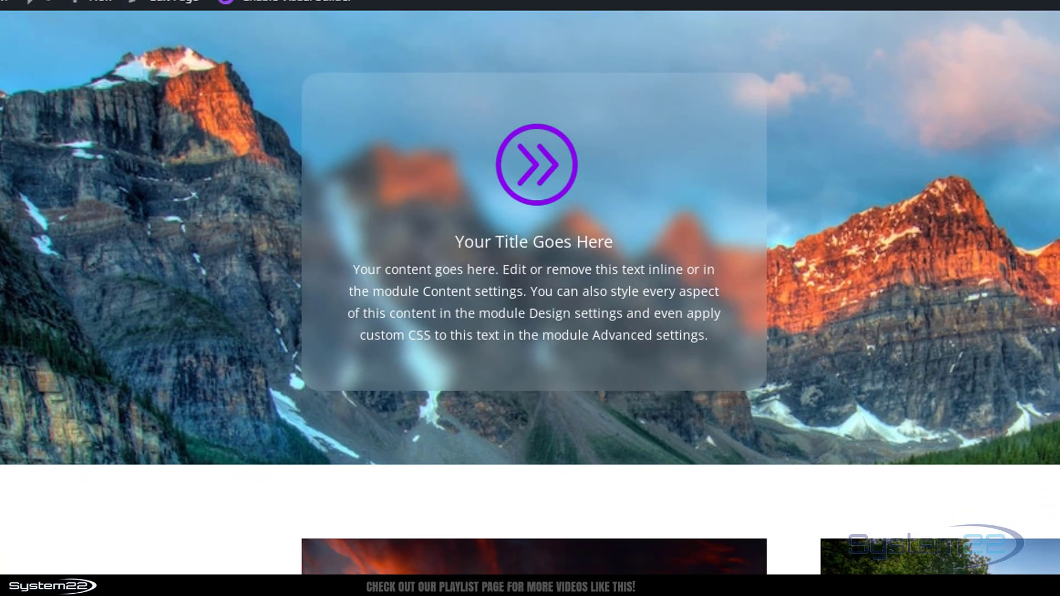
scroll(530, 299, up, 5)
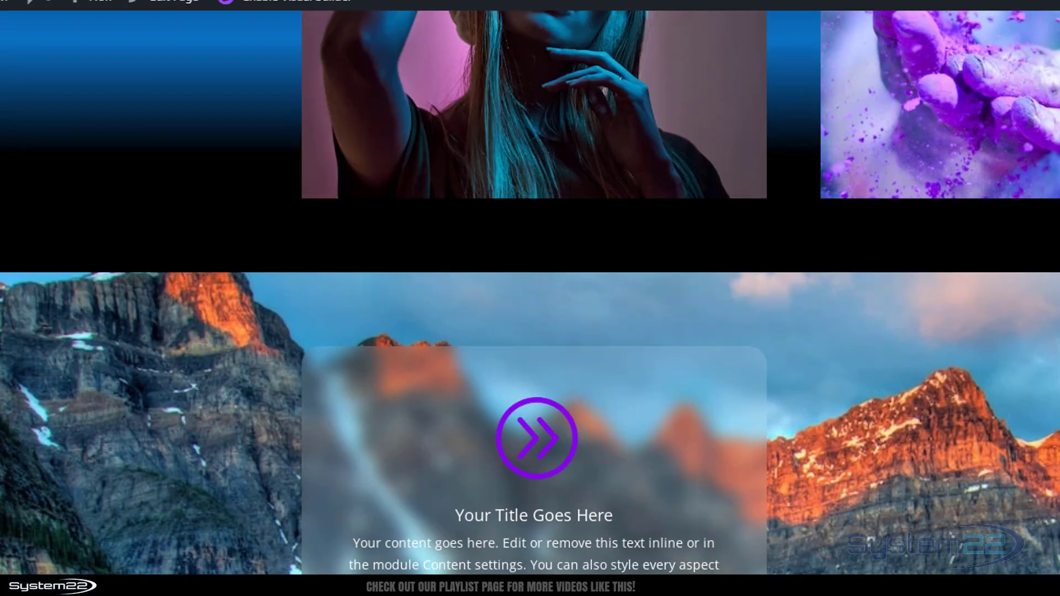
scroll(530, 309, down, 5)
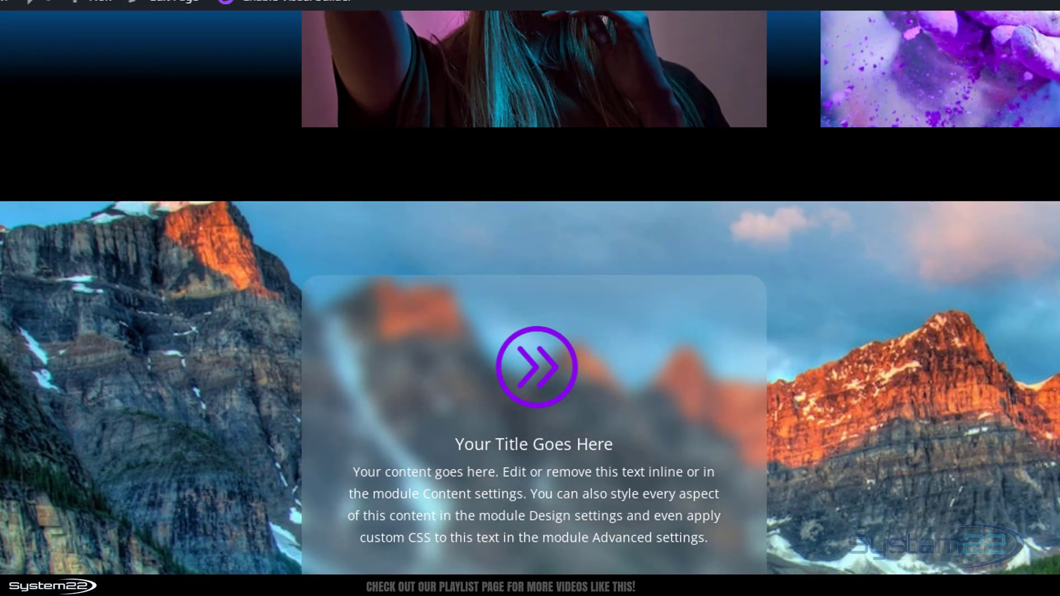
scroll(530, 310, up, 2)
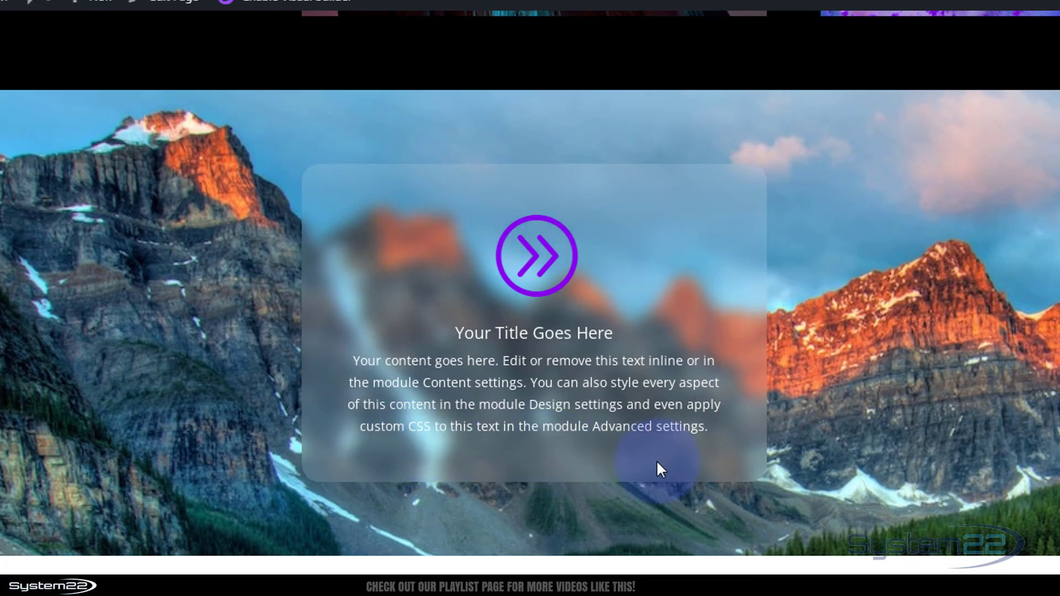
scroll(927, 451, up, 4)
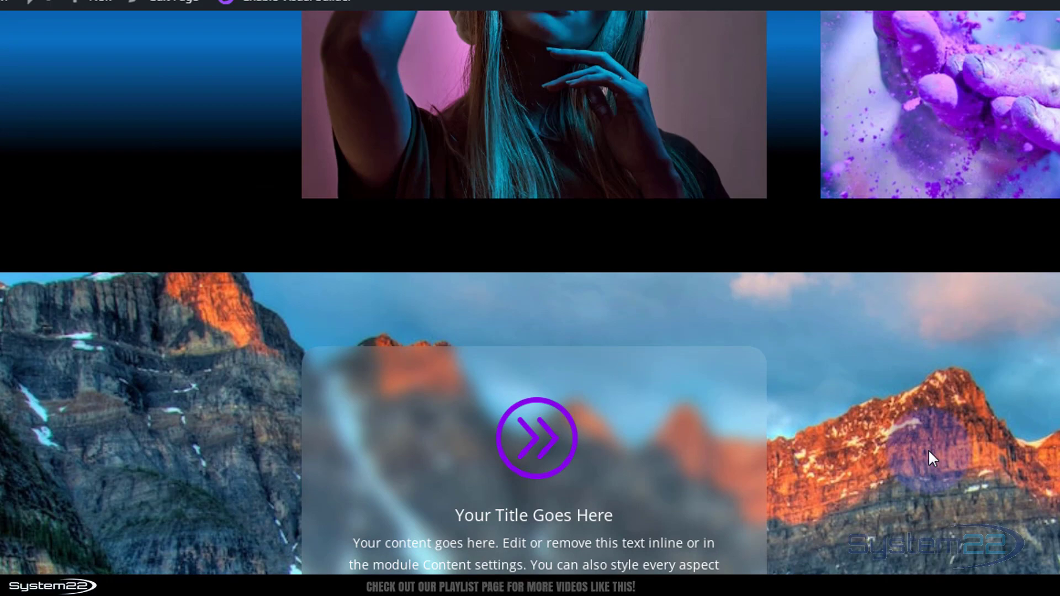
scroll(929, 459, down, 5)
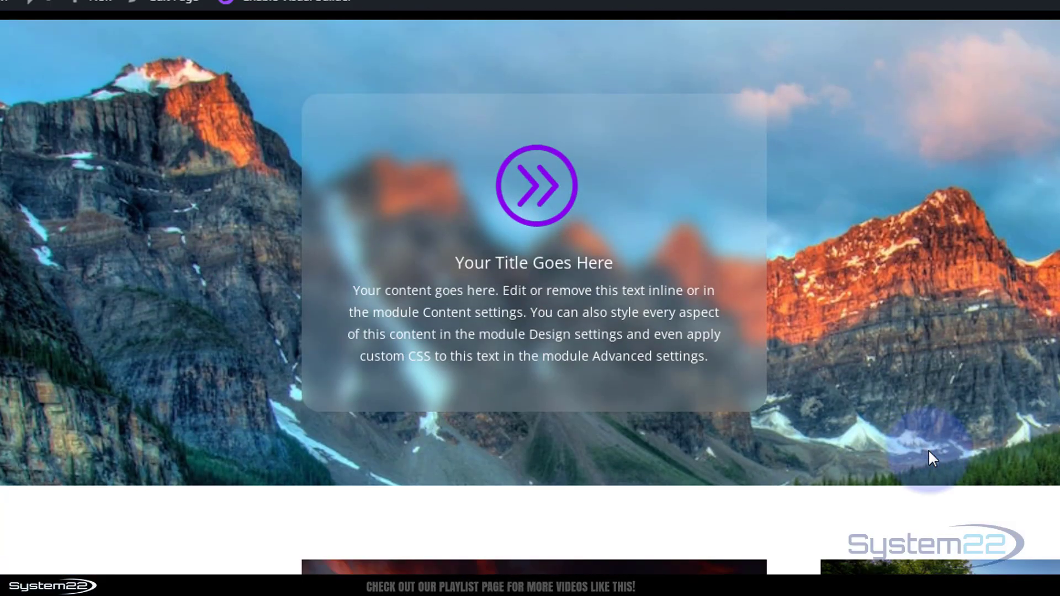
scroll(929, 452, up, 3)
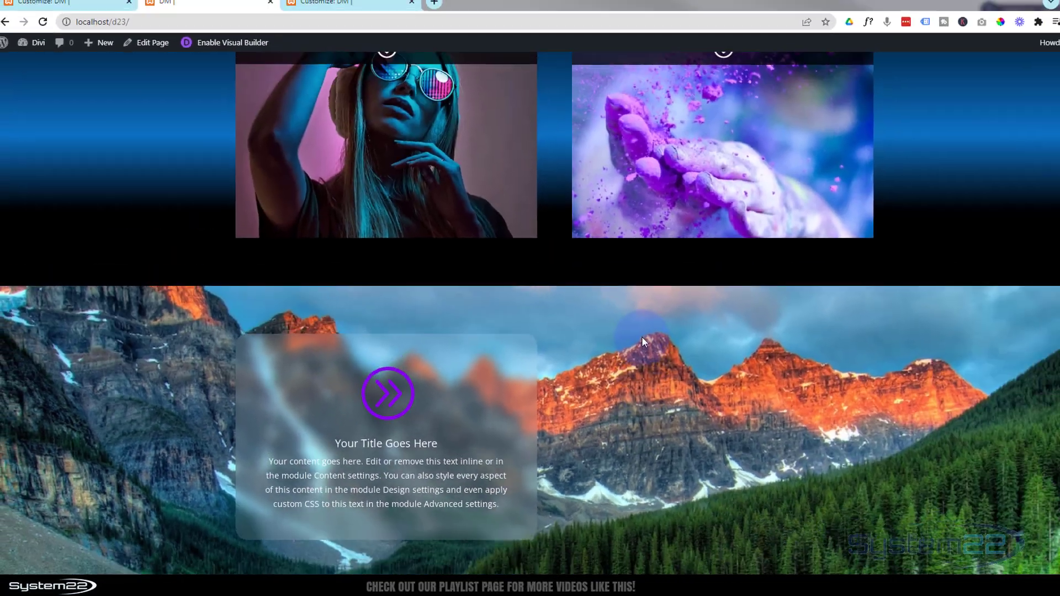
scroll(607, 323, up, 1)
scroll(607, 325, down, 3)
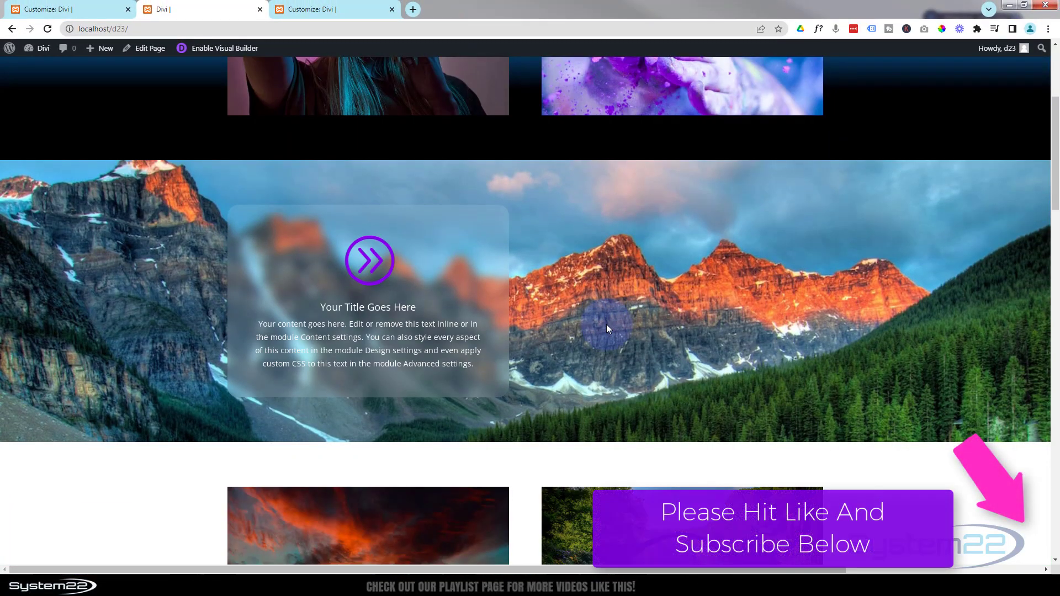
click(224, 49)
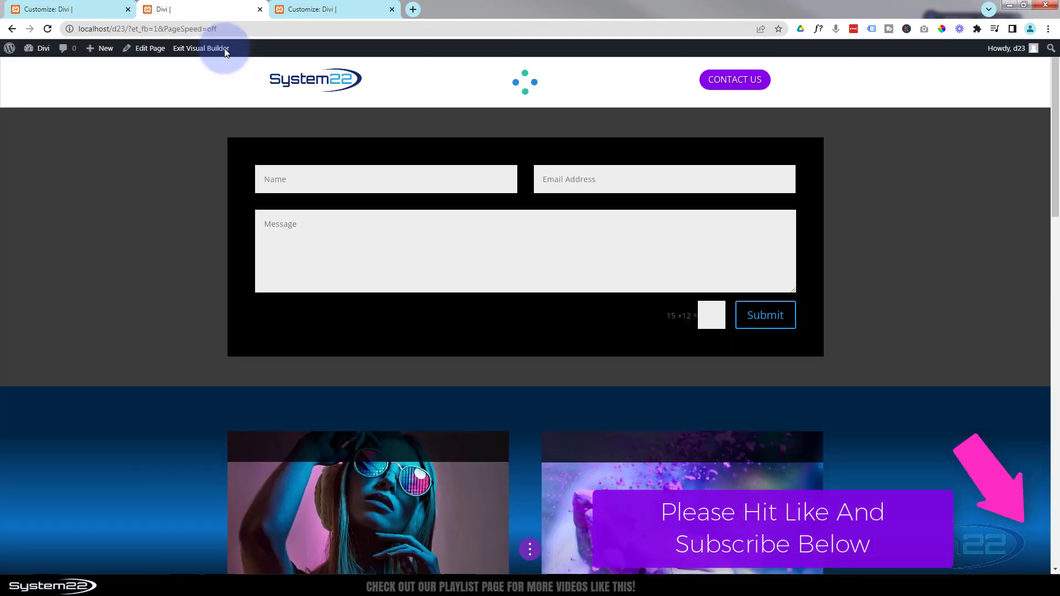
- Delete the mountain-background section that holds the frosted blurb
scroll(181, 169, down, 8)
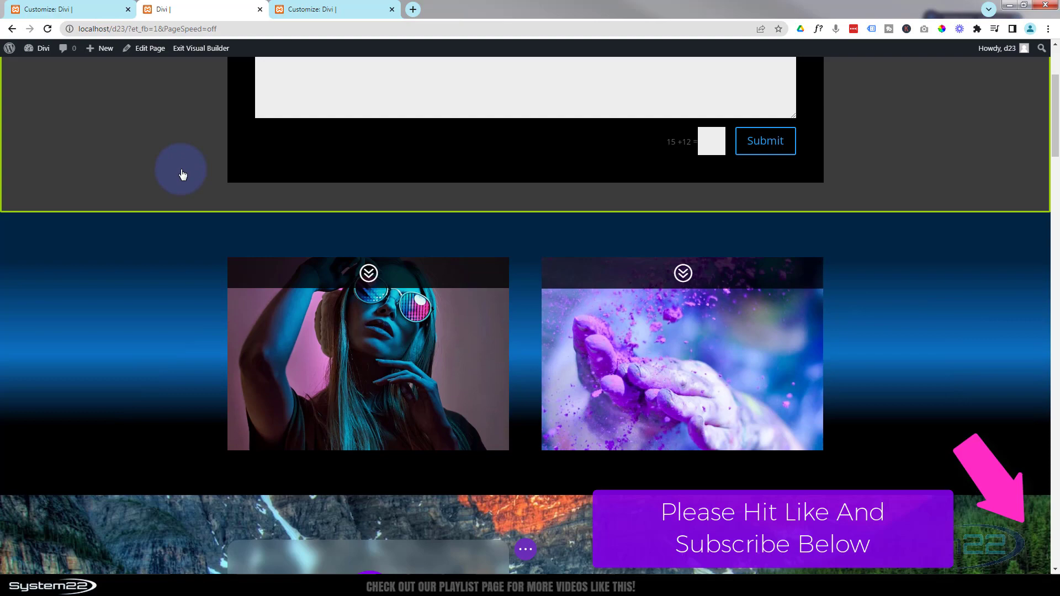
scroll(180, 169, down, 1)
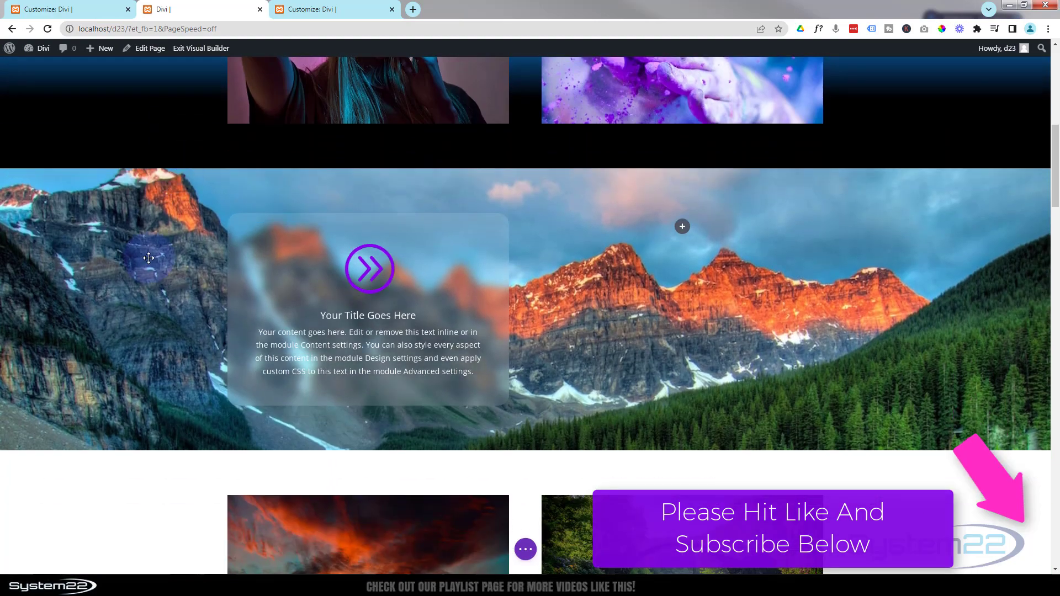
scroll(135, 250, up, 1)
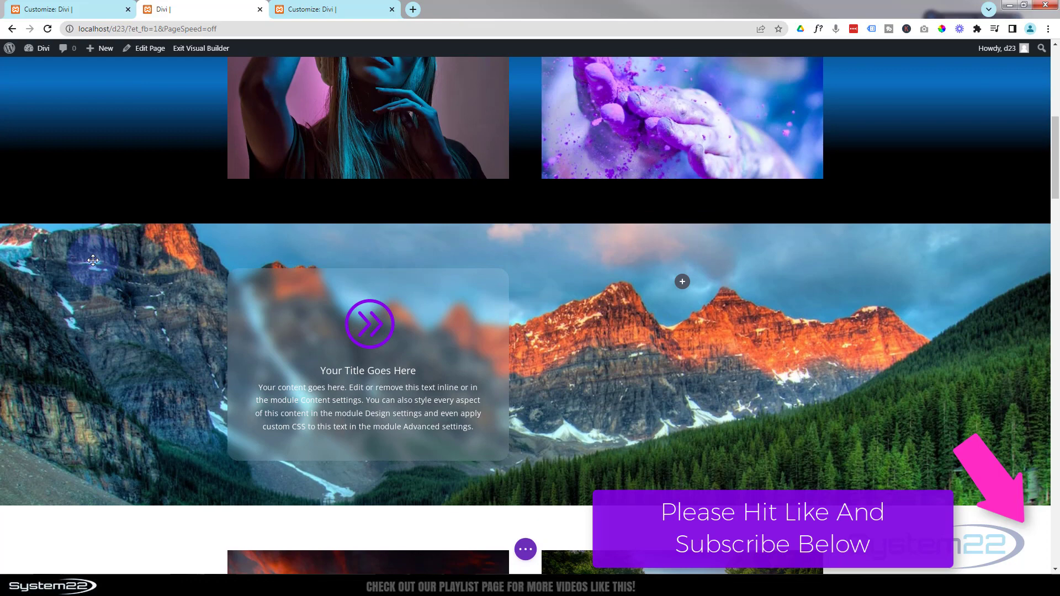
mouse_move(88, 255)
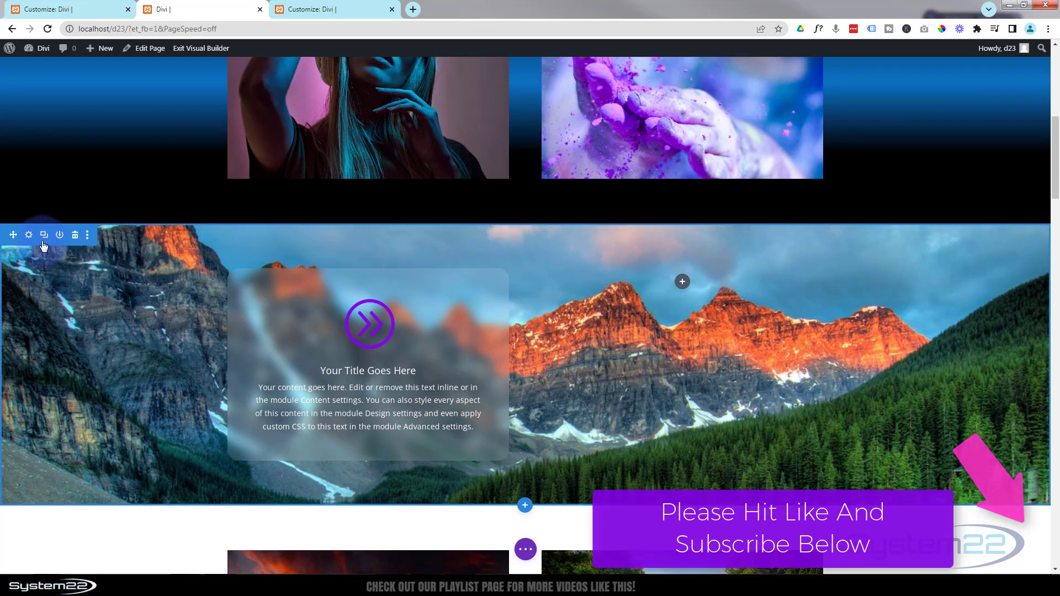
click(76, 236)
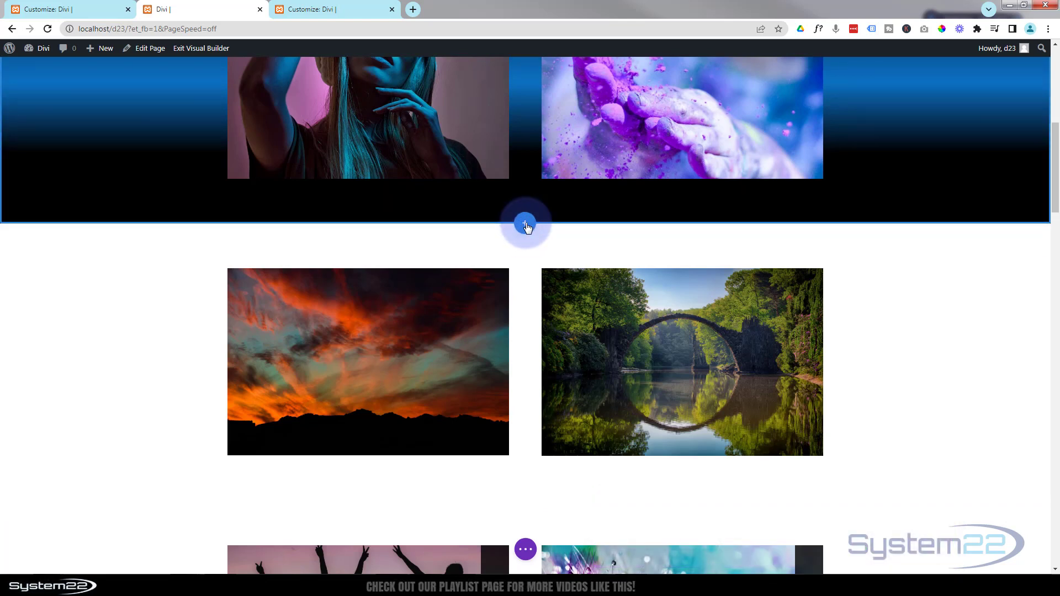
- Insert a Regular section with a two-column row and save a default Blurb in its left column
click(525, 224)
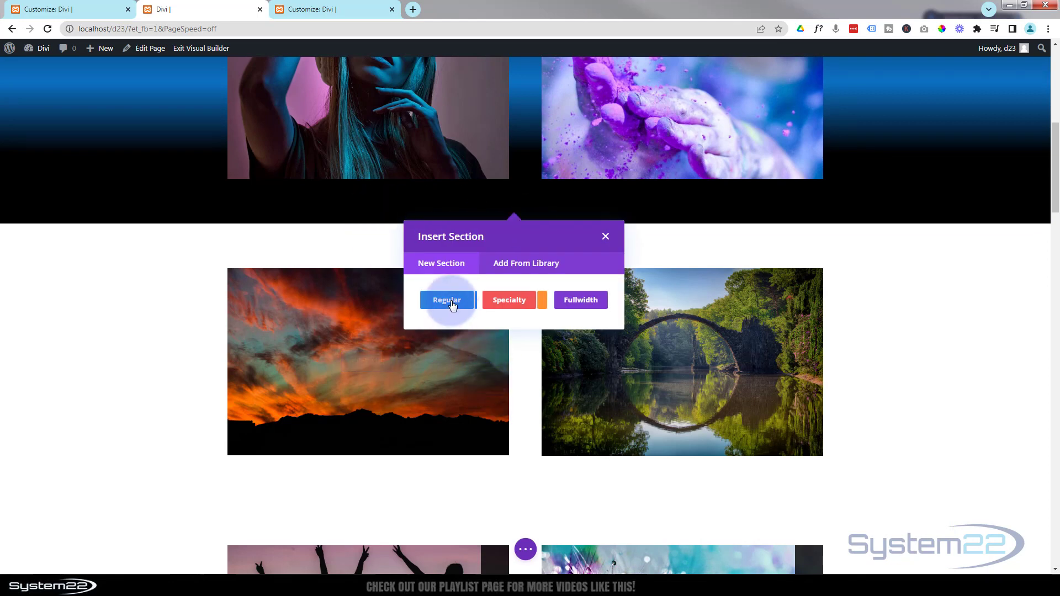
click(452, 304)
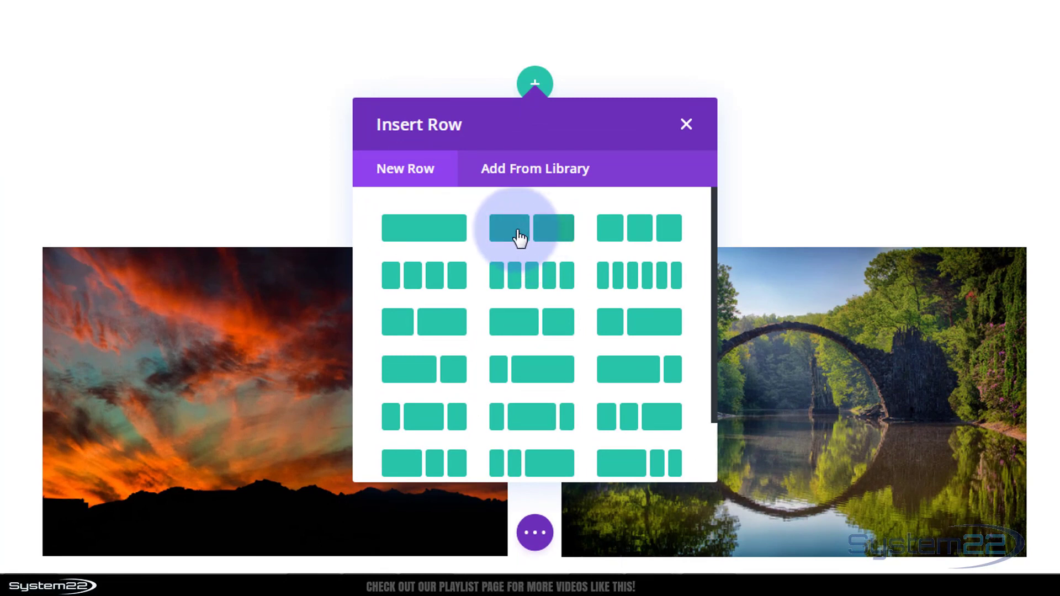
click(518, 238)
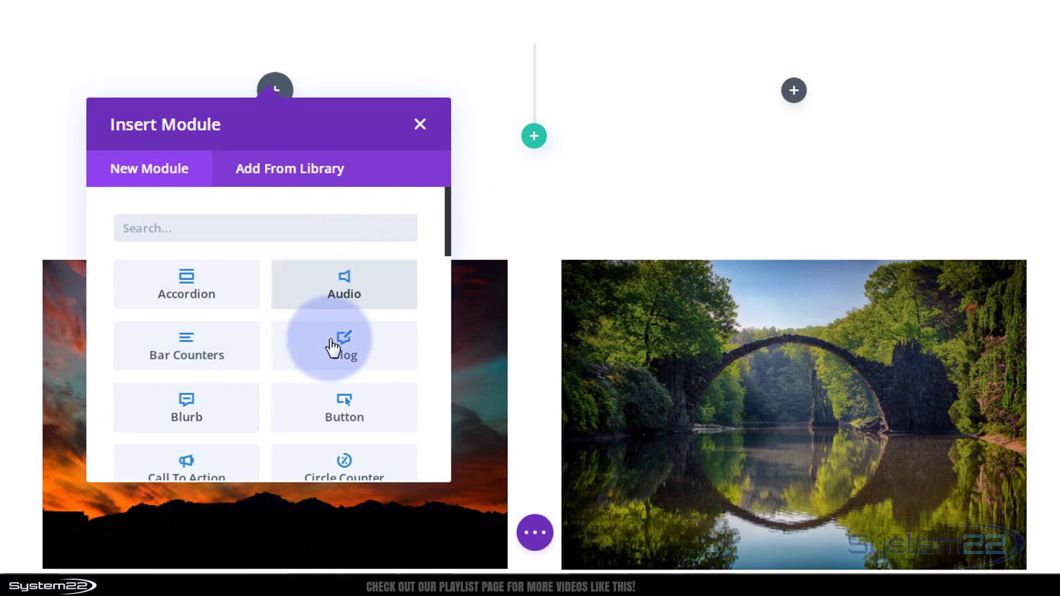
scroll(334, 348, down, 5)
scroll(334, 348, down, 4)
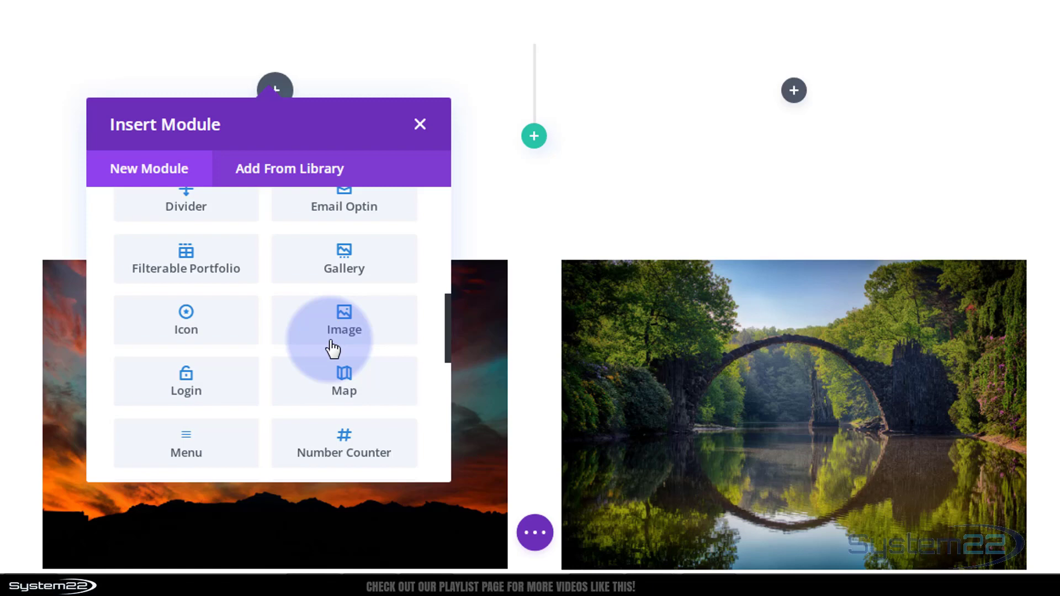
scroll(334, 348, up, 8)
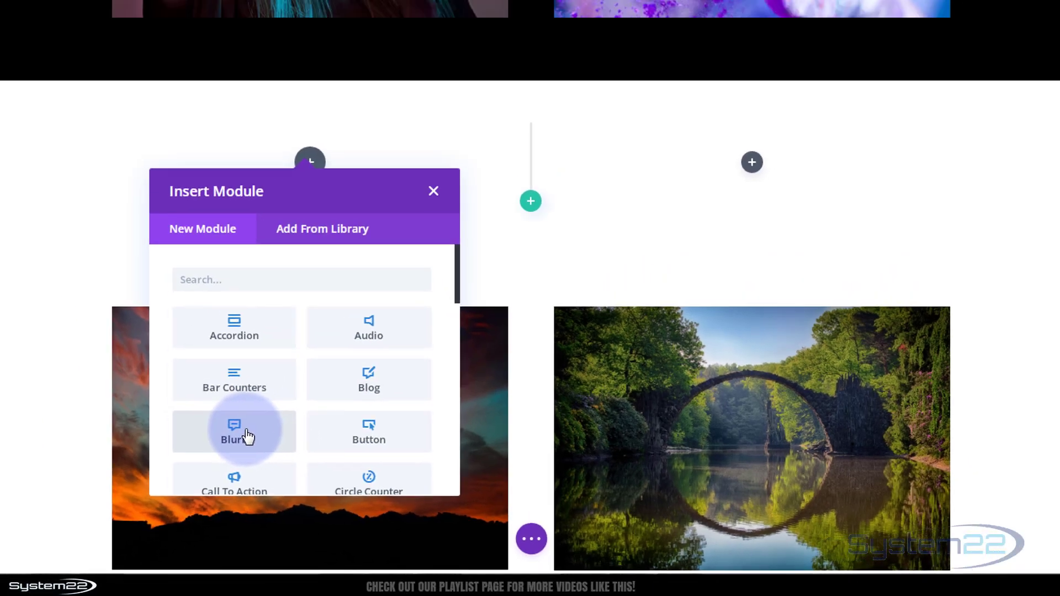
click(199, 411)
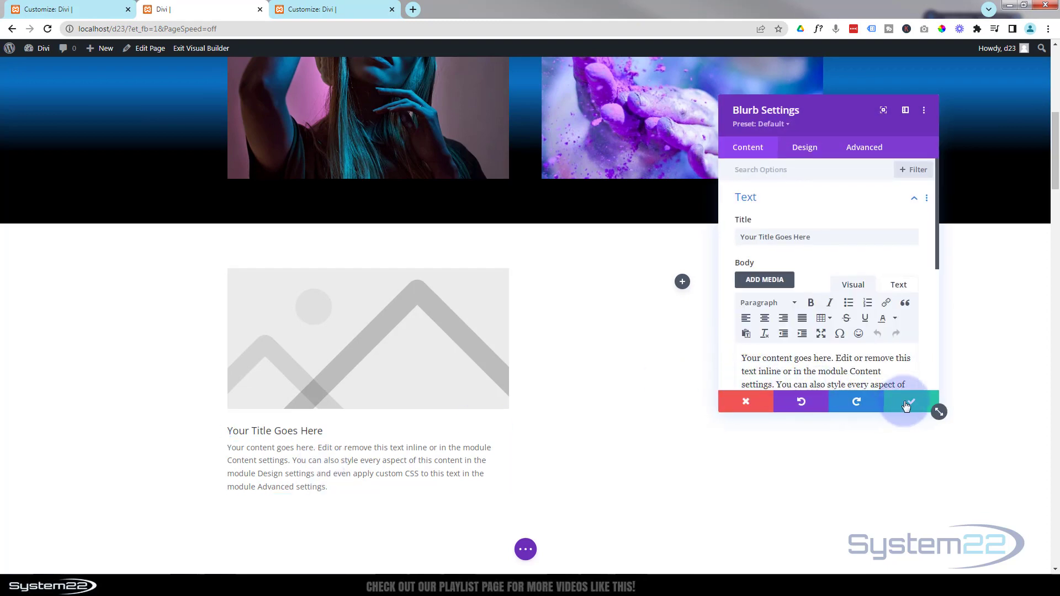
click(907, 405)
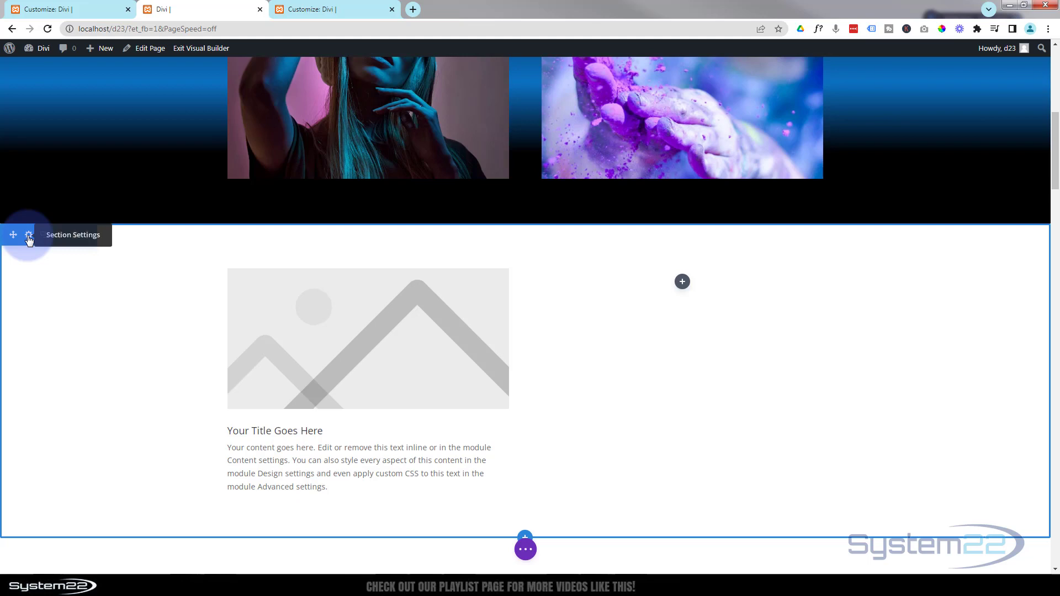
- Set the mountain-lake photo from the media library as the section's background image
click(30, 237)
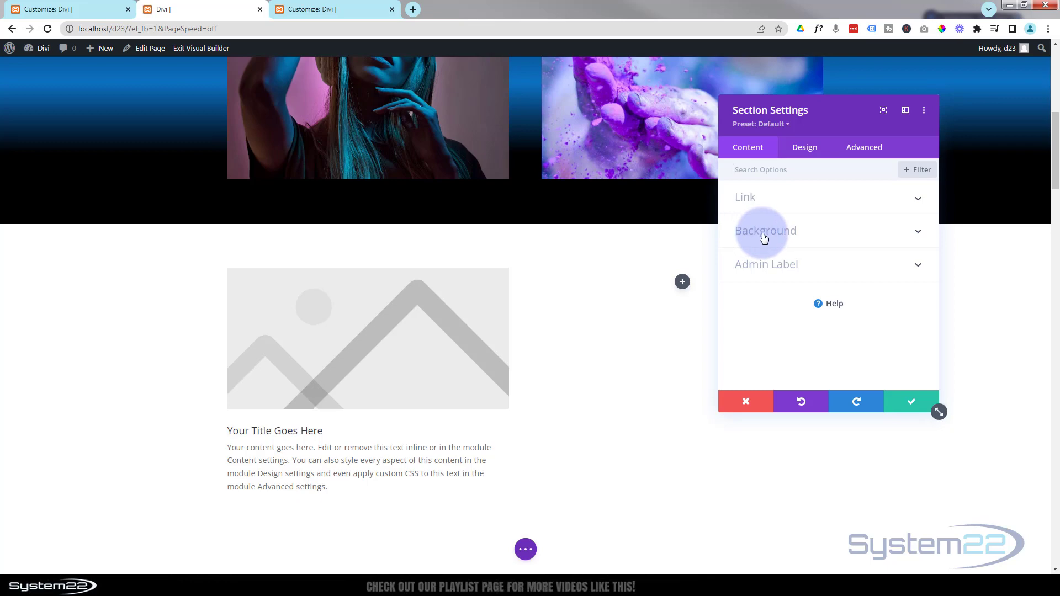
click(764, 237)
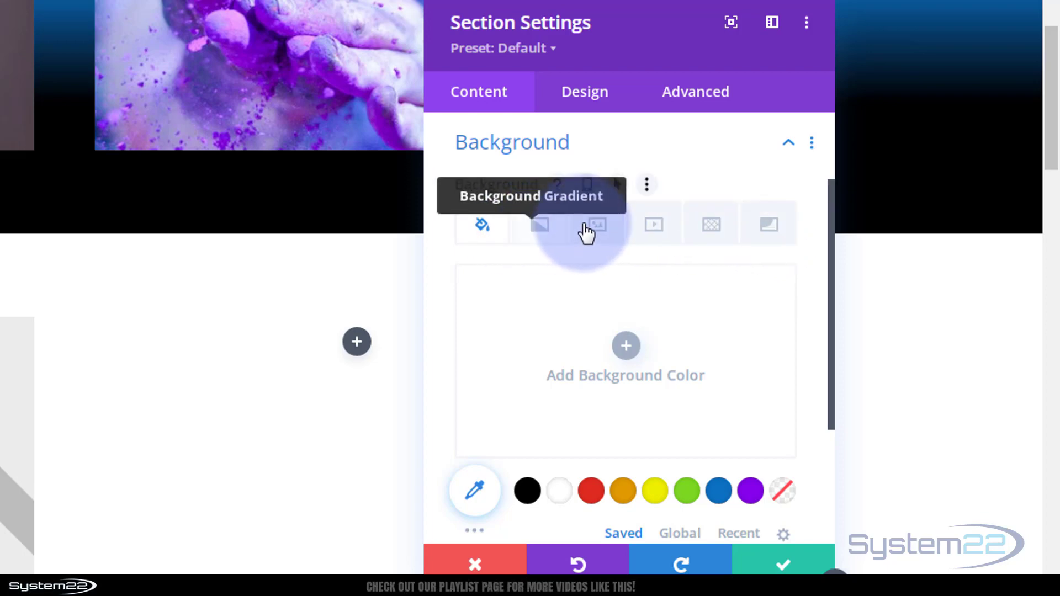
click(600, 232)
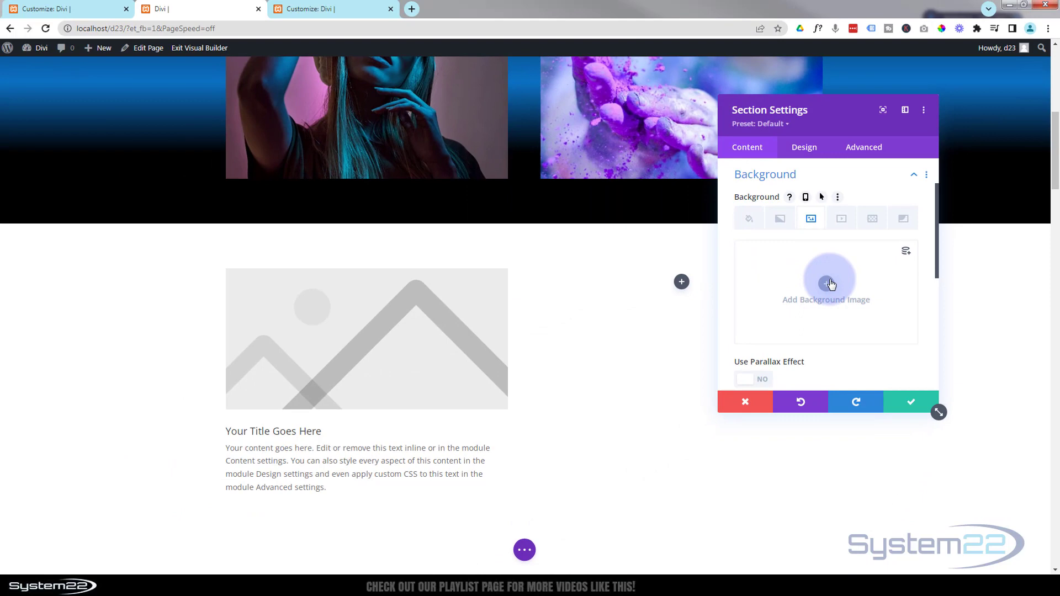
click(622, 349)
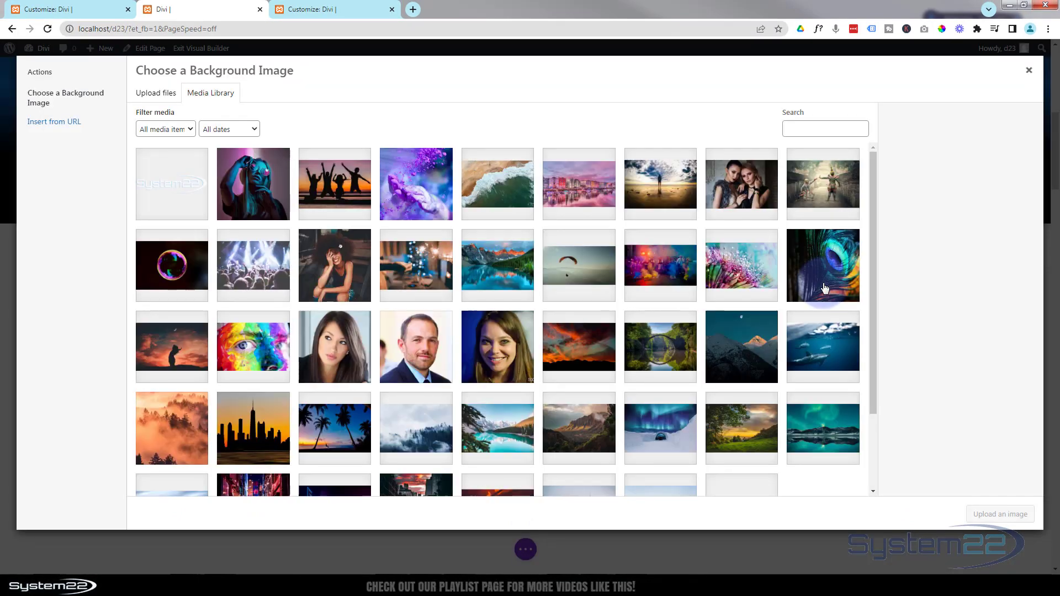
click(491, 269)
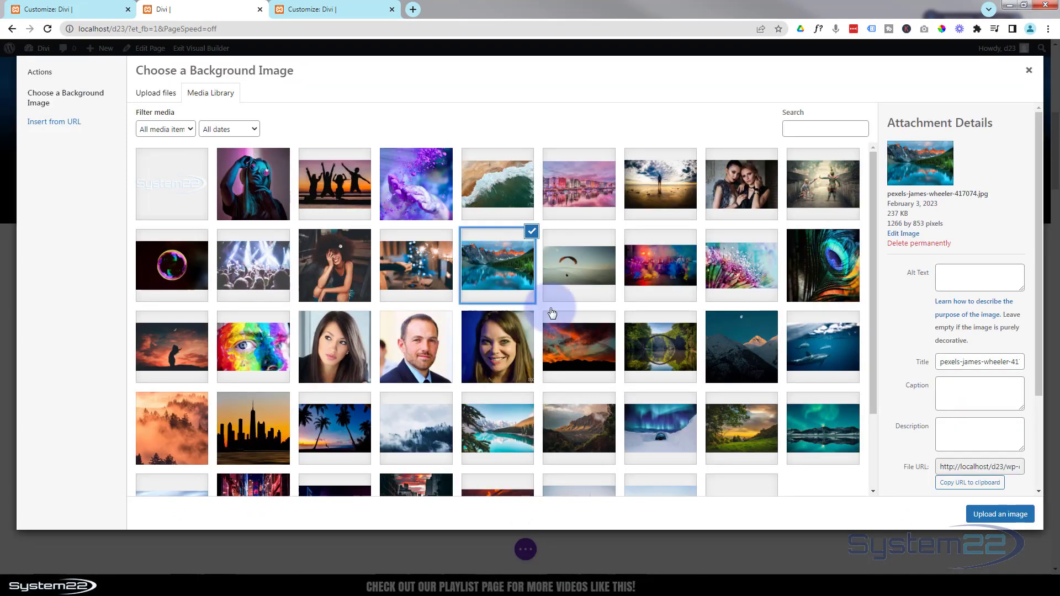
click(999, 514)
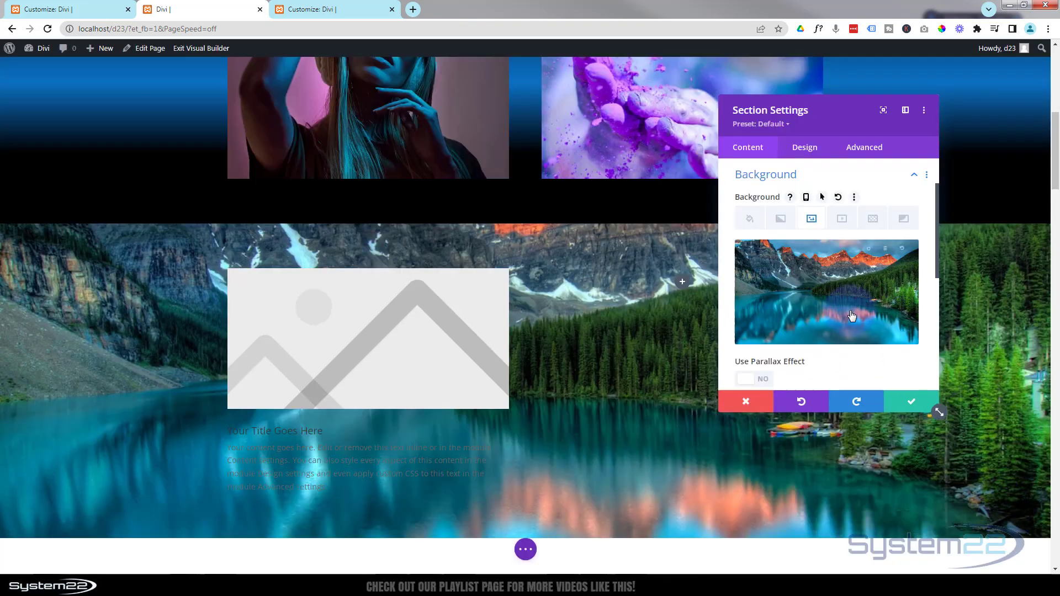
- Turn on background parallax, try CSS, then settle on True Parallax
scroll(853, 315, down, 2)
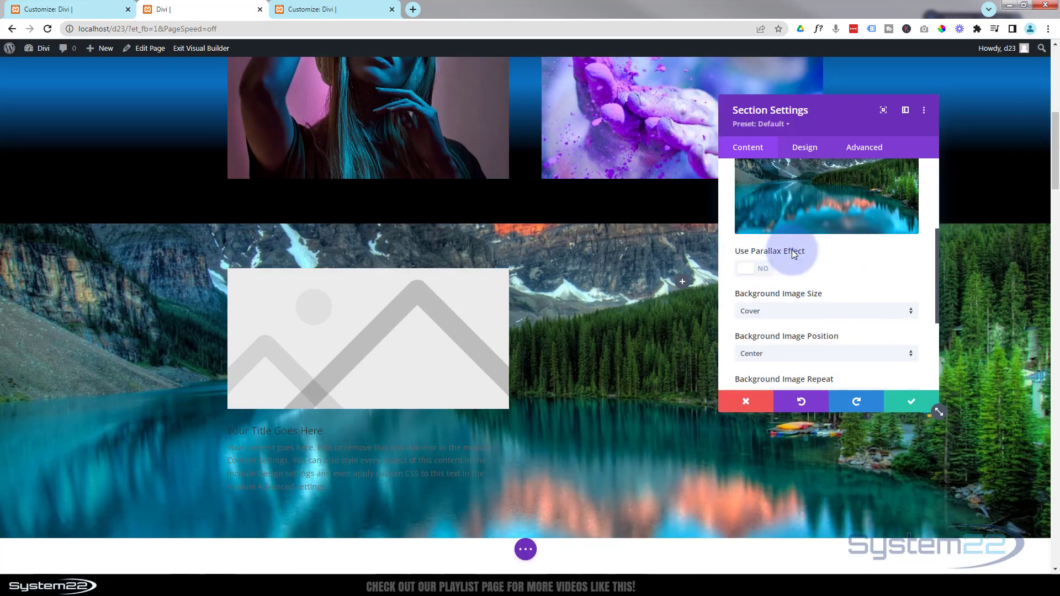
click(765, 274)
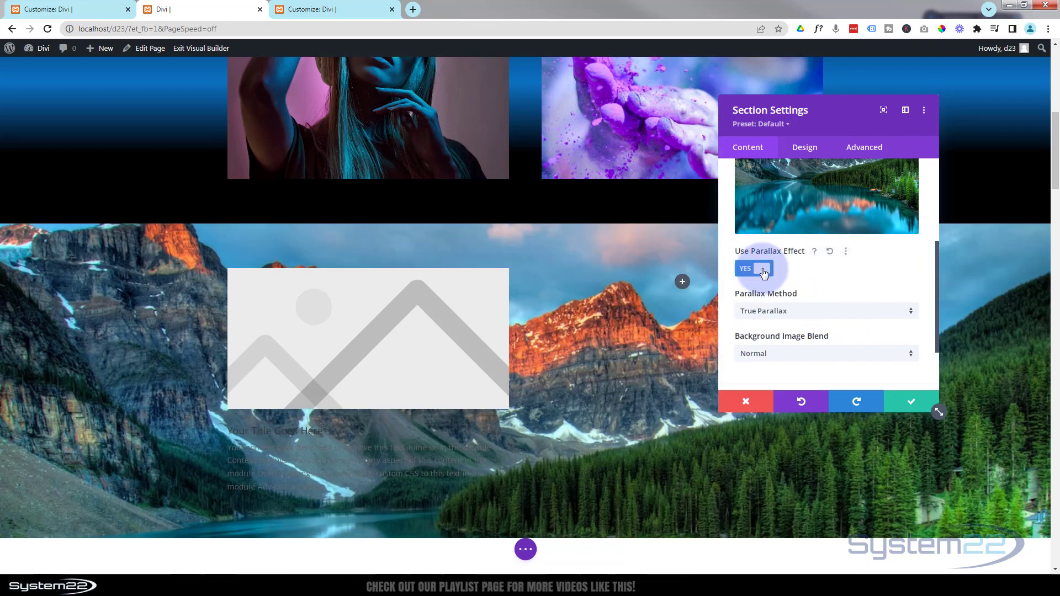
click(798, 312)
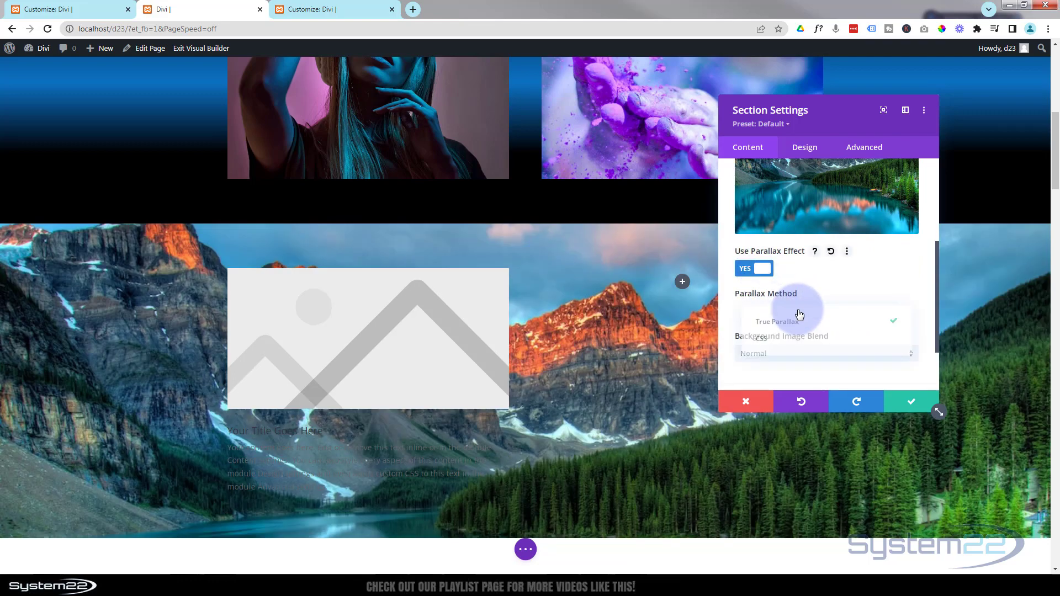
click(769, 340)
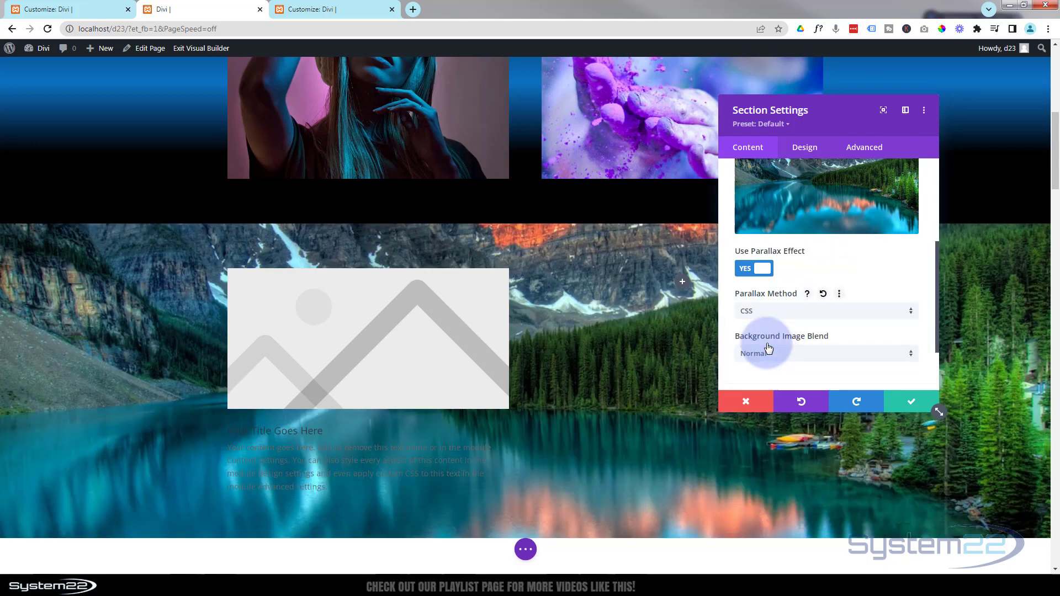
scroll(617, 367, down, 3)
scroll(619, 367, up, 2)
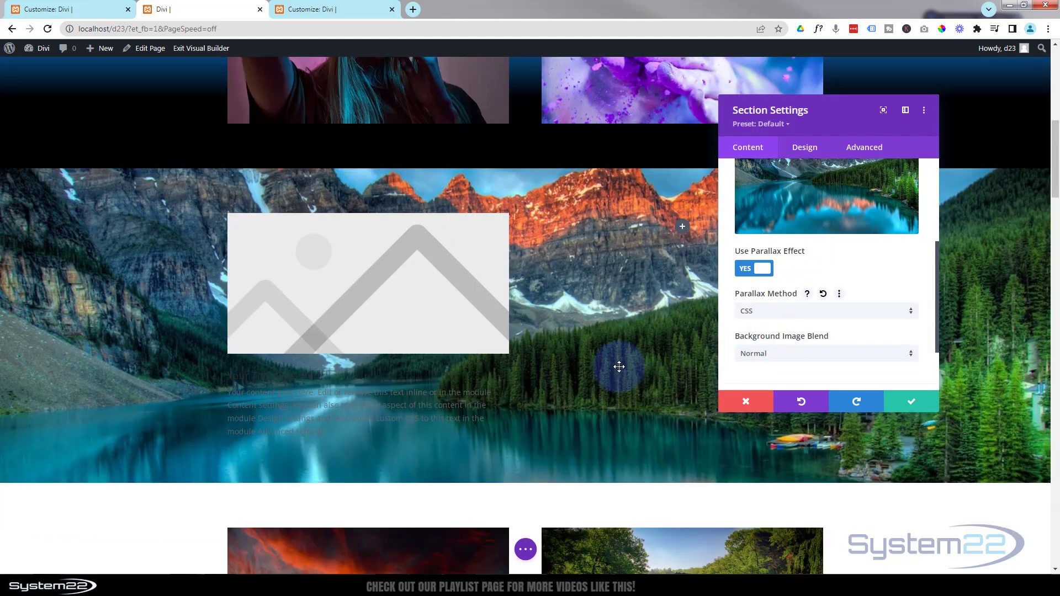
scroll(619, 367, up, 2)
scroll(619, 367, down, 3)
scroll(620, 367, up, 2)
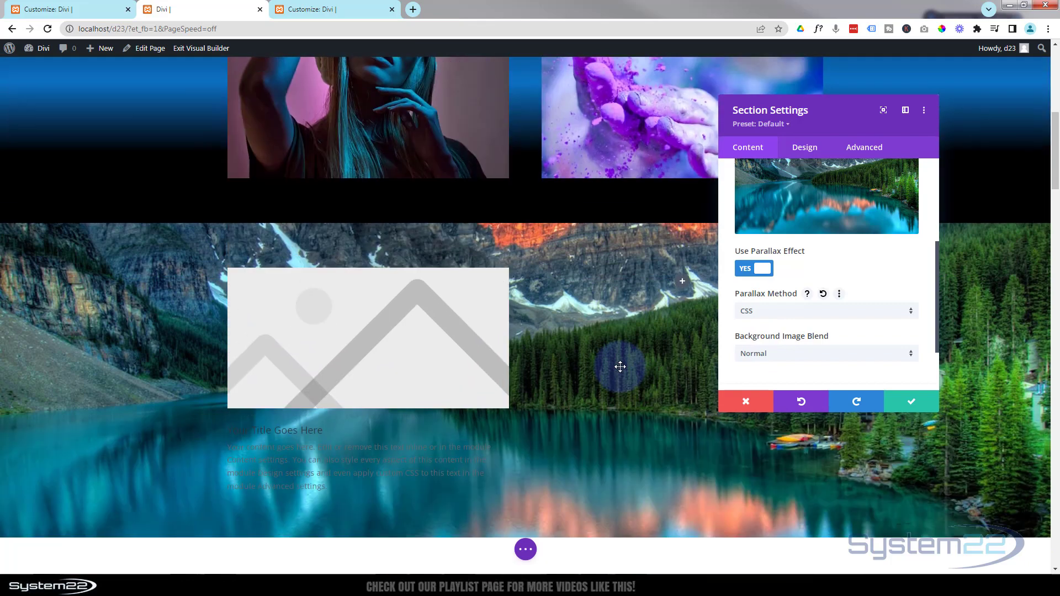
click(784, 319)
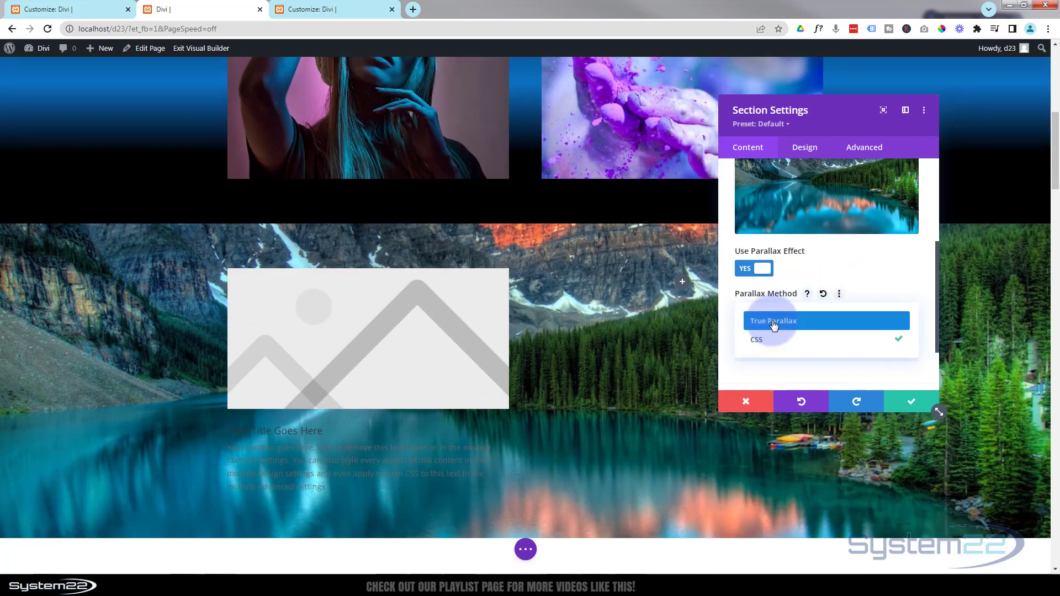
click(774, 323)
scroll(662, 367, down, 3)
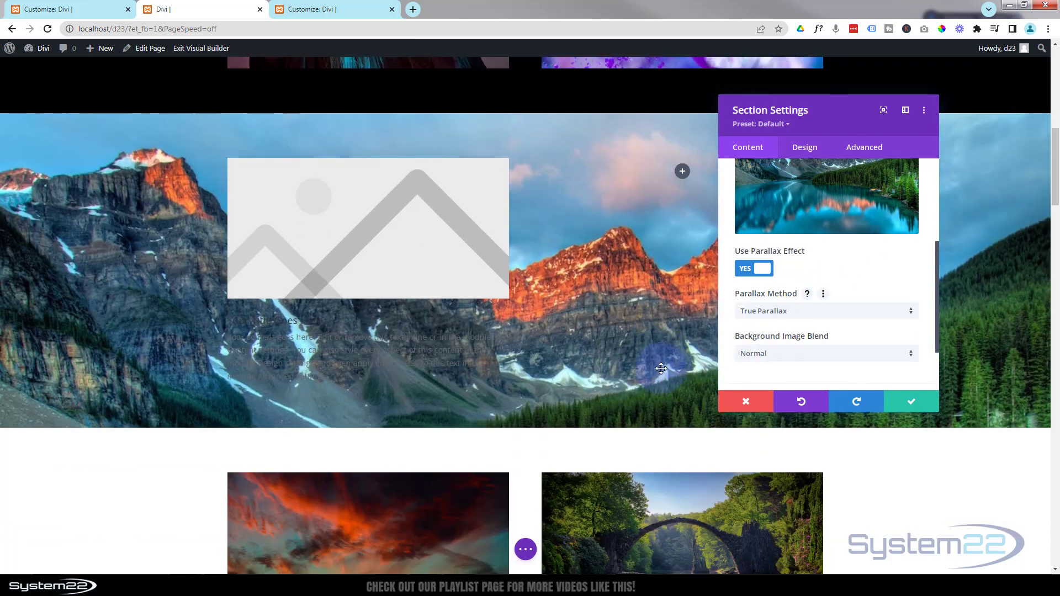
scroll(661, 367, up, 2)
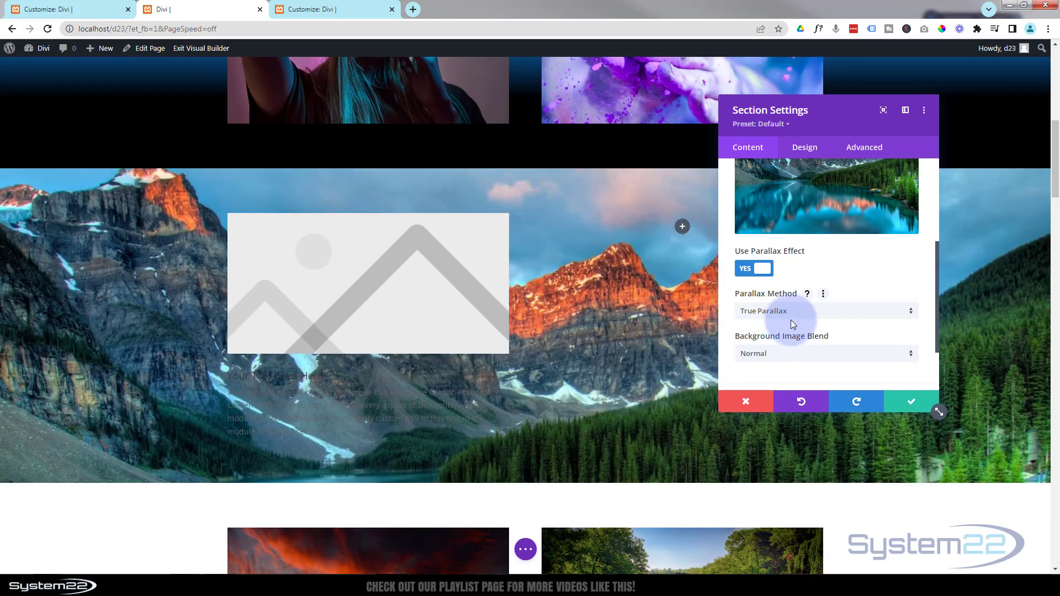
- Save the section settings, open the blurb's settings and select its placeholder body text
click(911, 401)
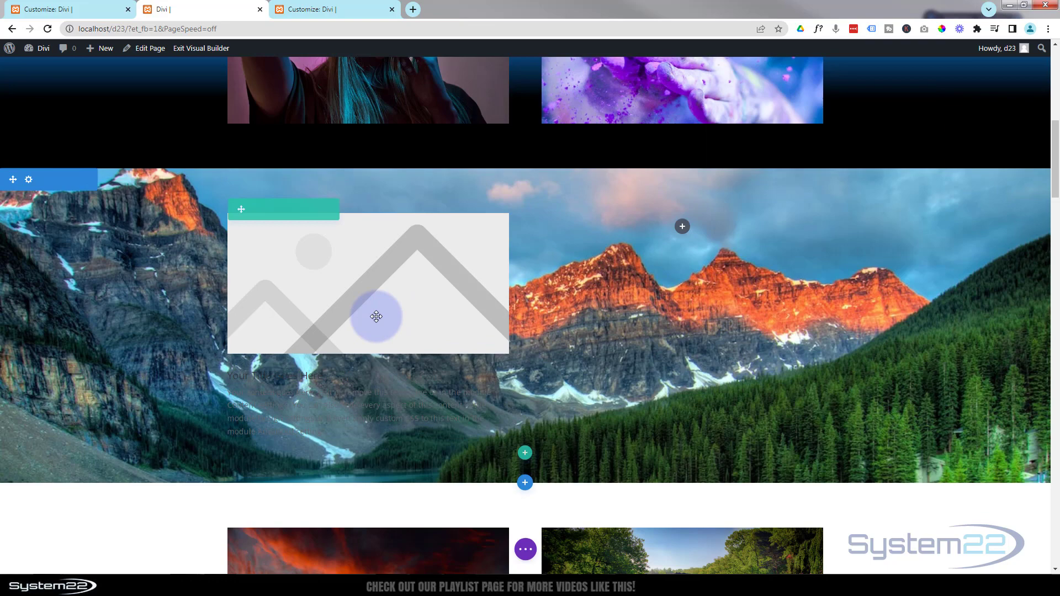
mouse_move(372, 315)
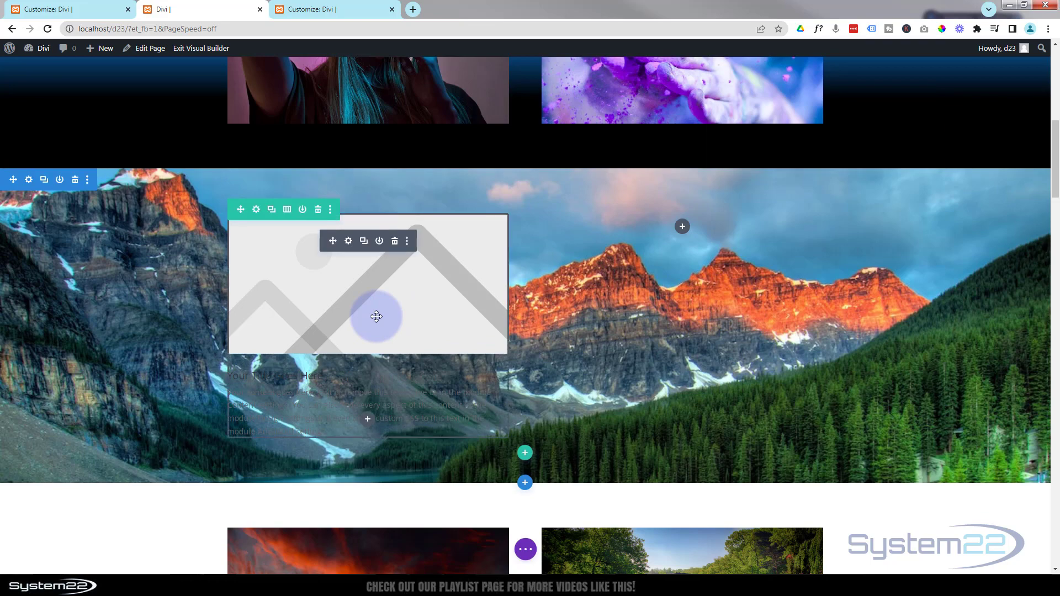
click(349, 241)
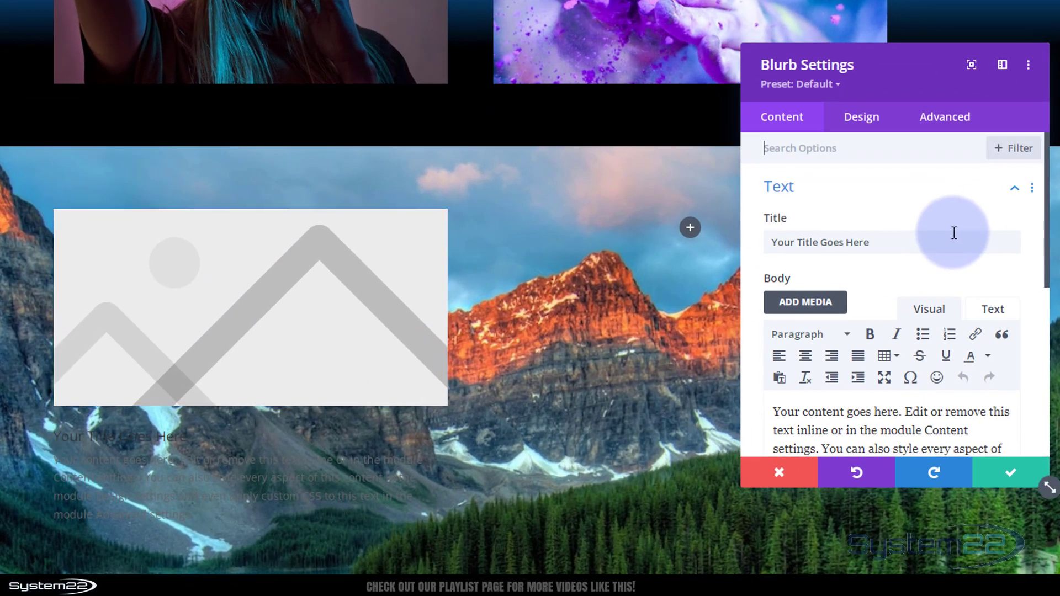
drag(899, 241, 753, 258)
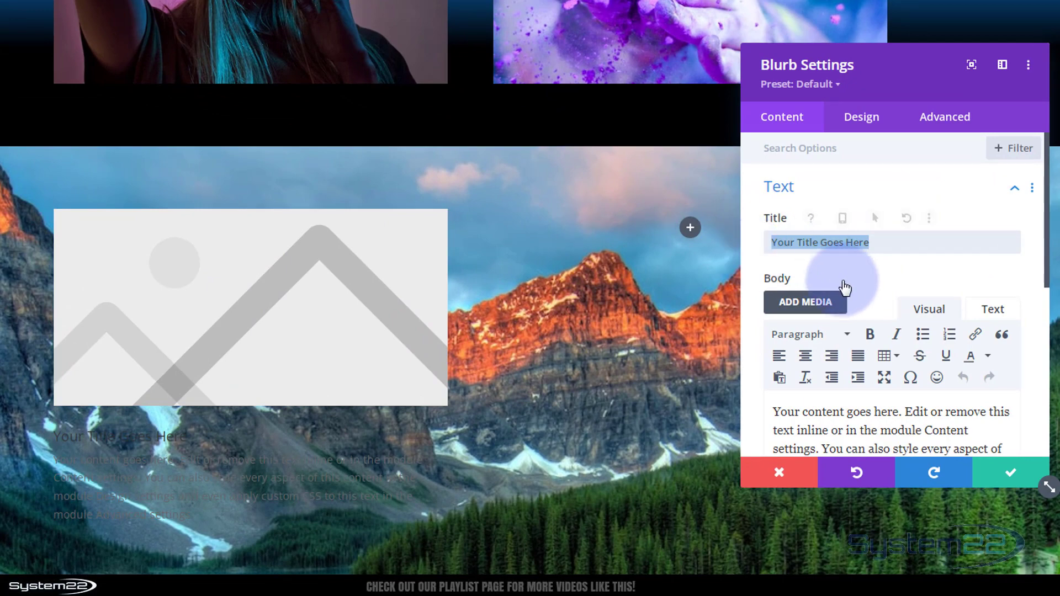
scroll(884, 314, down, 3)
drag(941, 350, 765, 277)
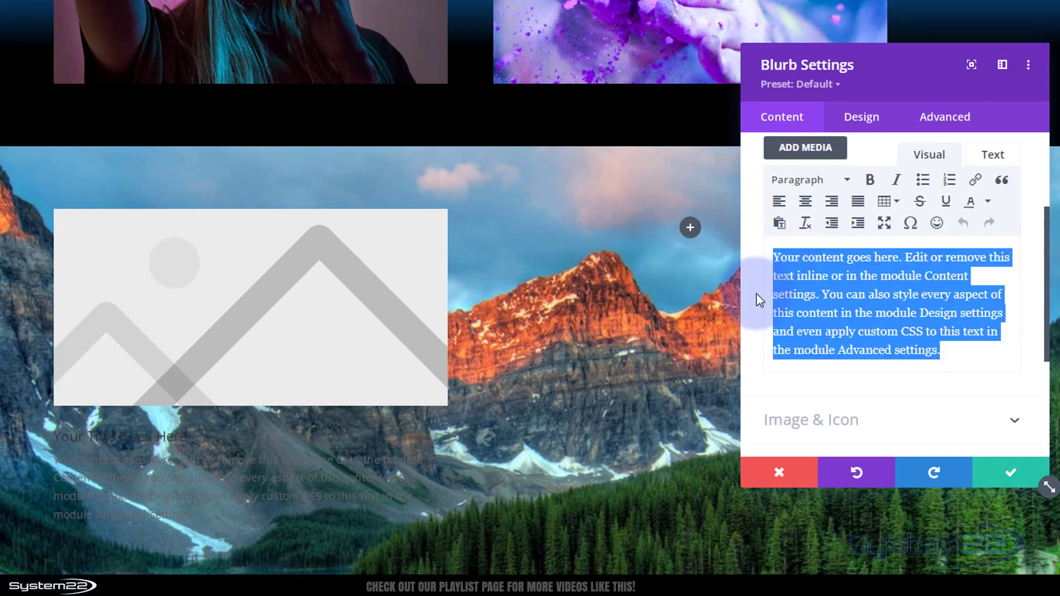
scroll(757, 294, down, 3)
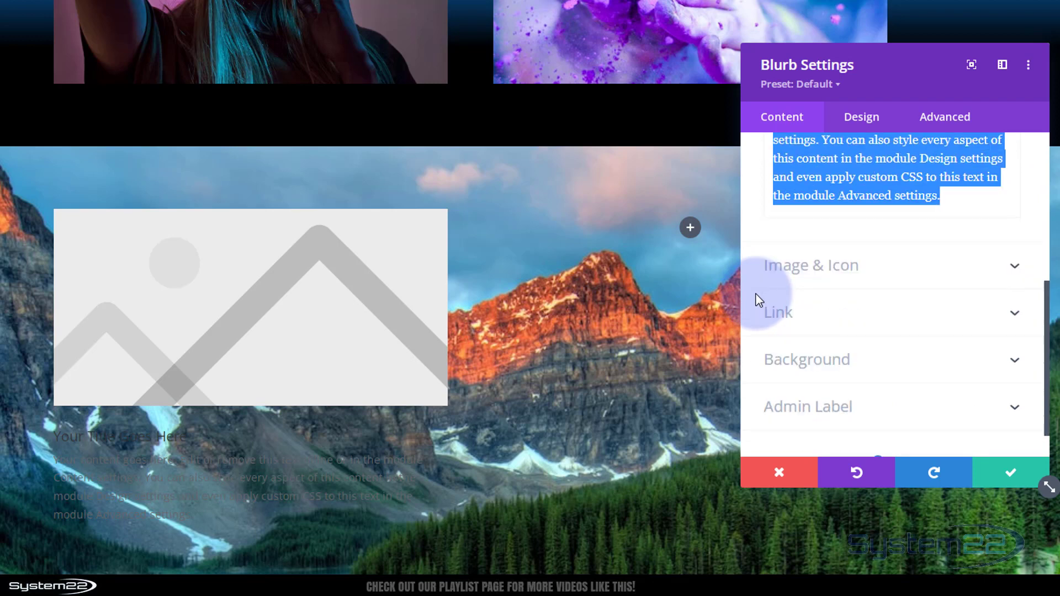
- Switch the blurb to Use Icon and pick the circled double-up-arrow icon
click(853, 269)
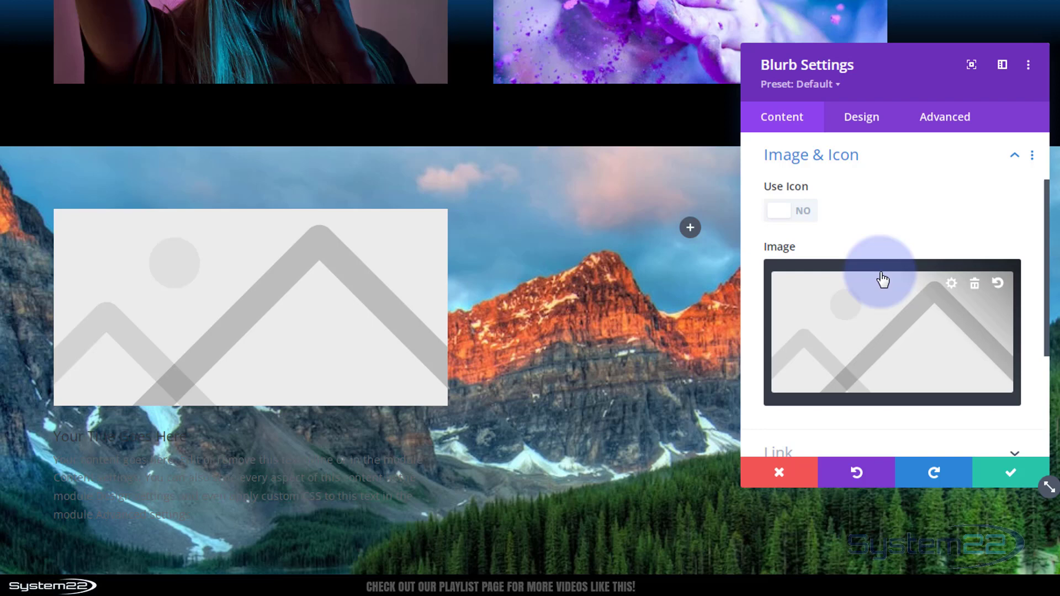
click(800, 216)
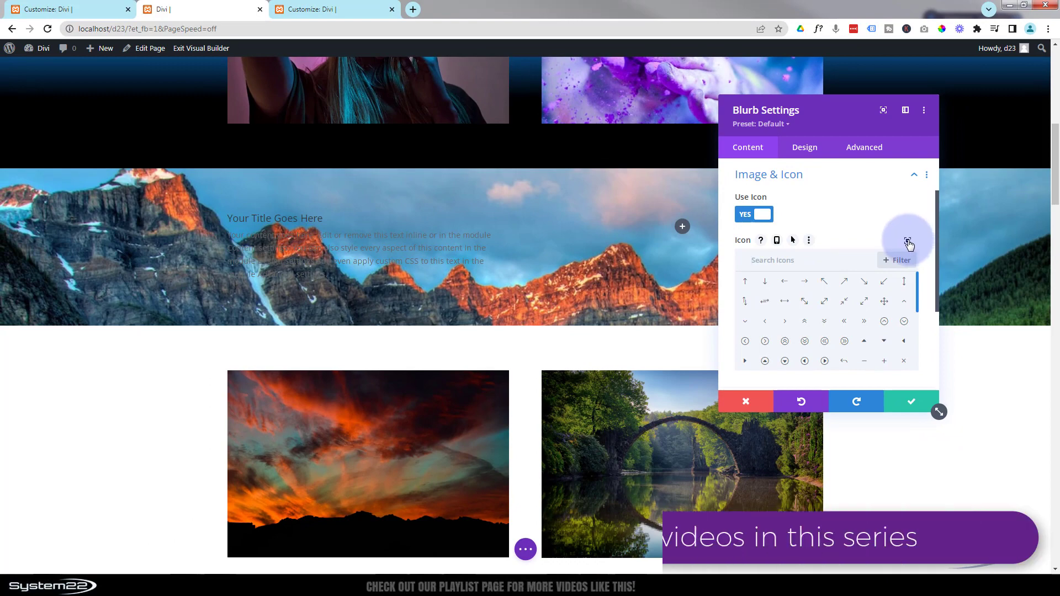
click(907, 242)
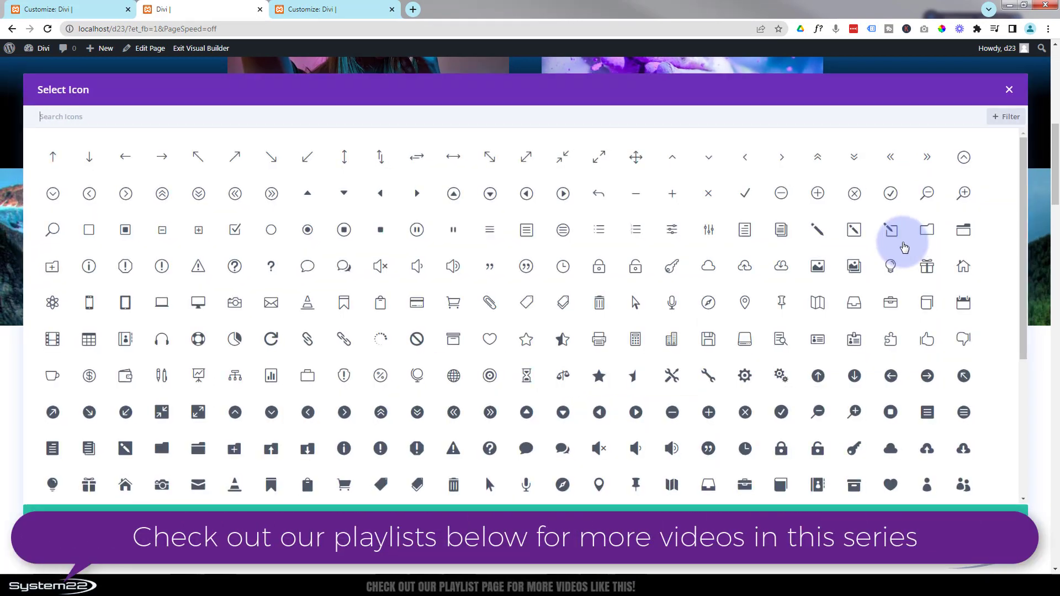
click(1009, 91)
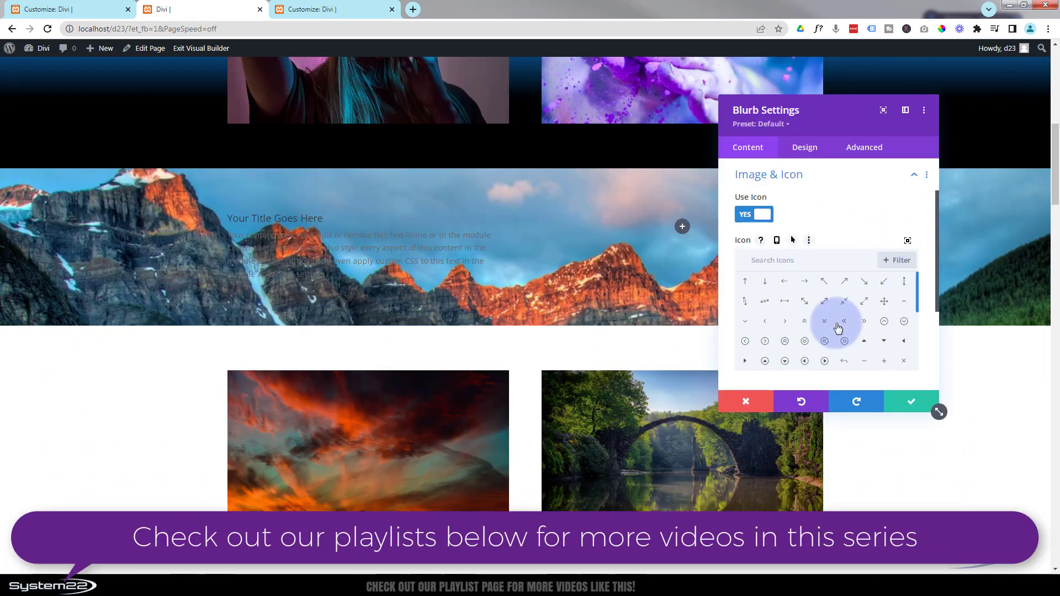
click(785, 341)
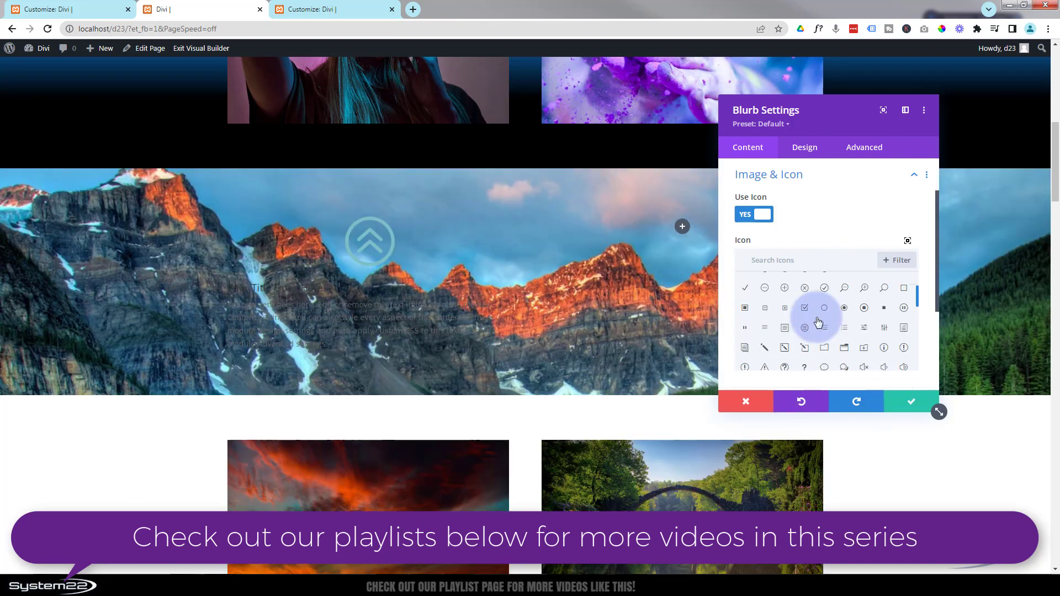
scroll(816, 320, down, 5)
scroll(732, 316, down, 3)
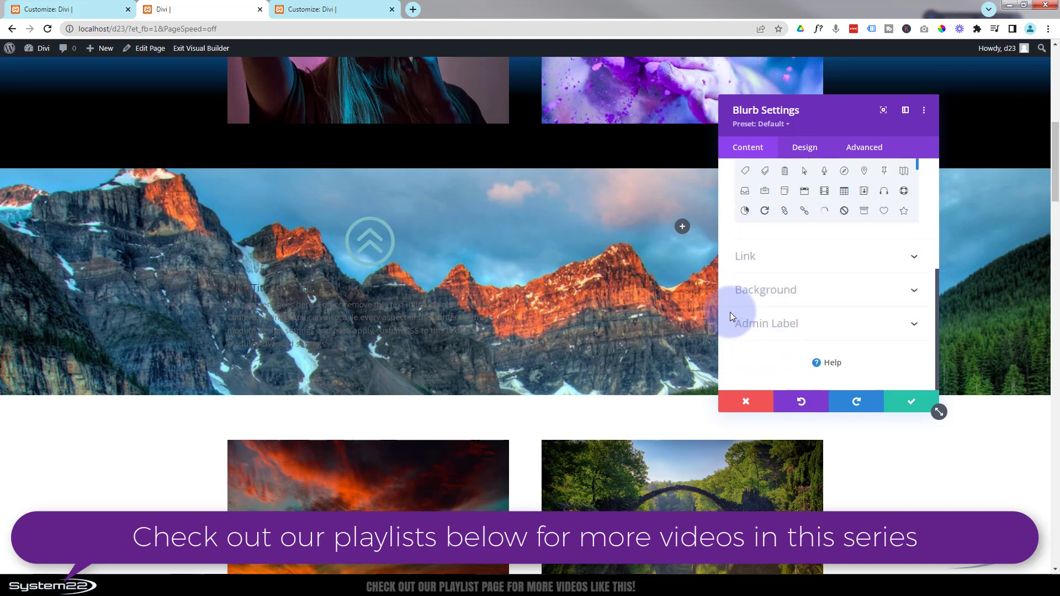
click(786, 262)
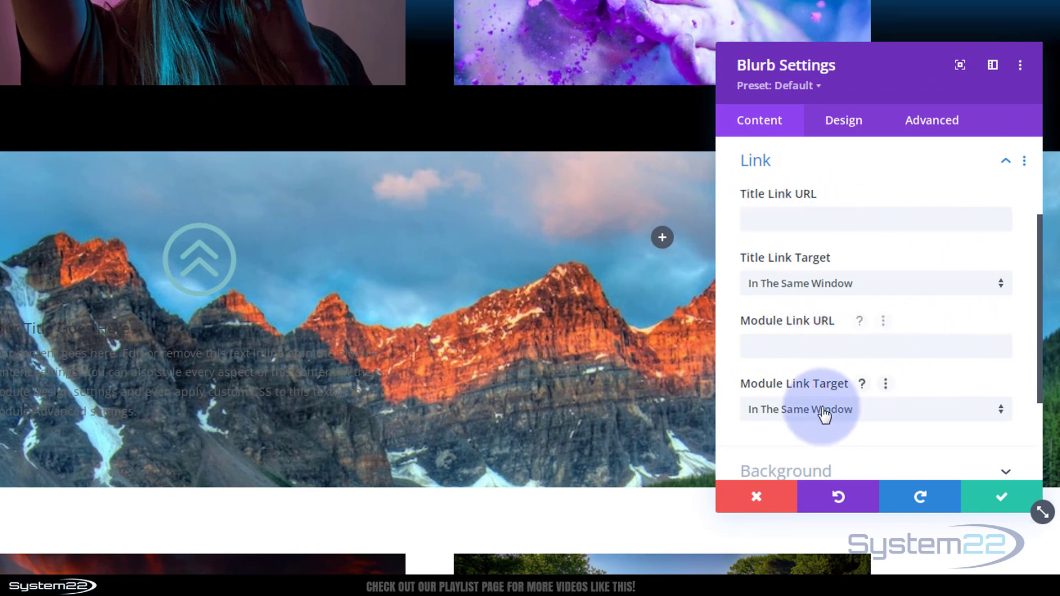
click(881, 416)
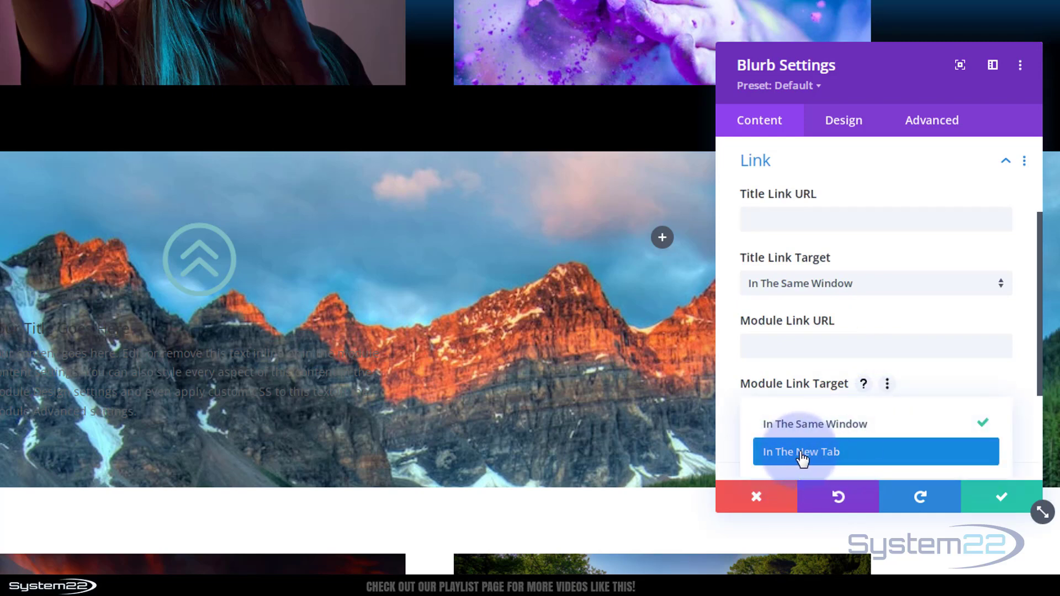
click(724, 396)
scroll(808, 377, down, 3)
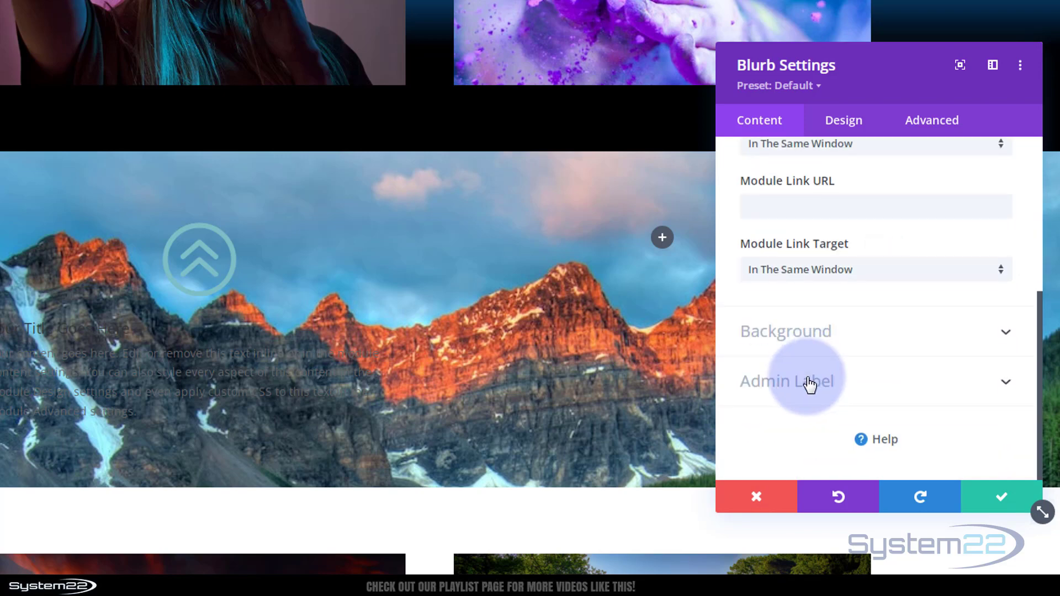
- Set the blurb background to white at 0.56 opacity, rgba(255,255,255,0.56)
click(848, 336)
click(822, 440)
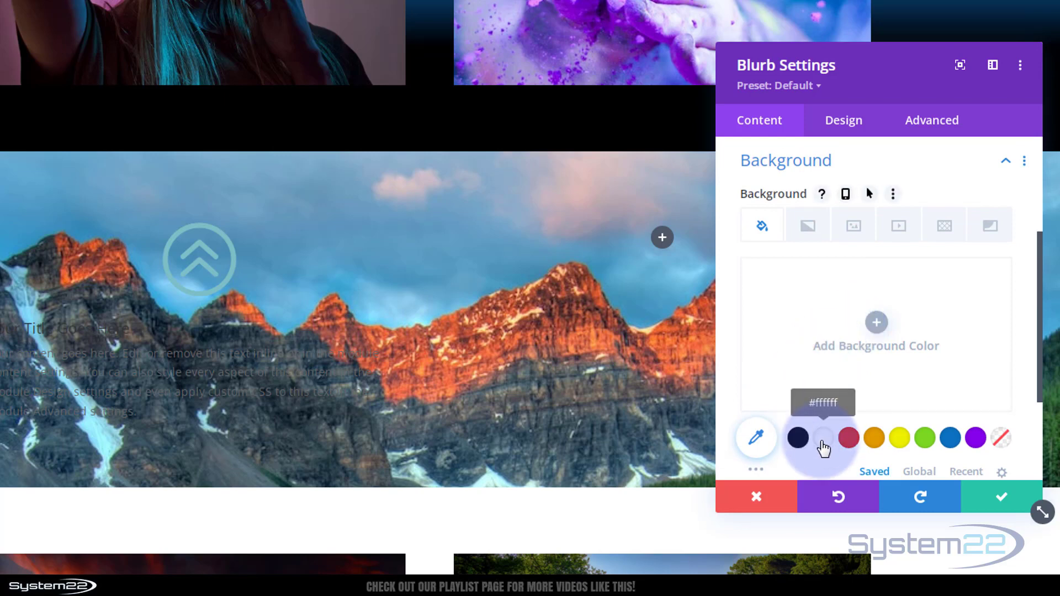
click(839, 364)
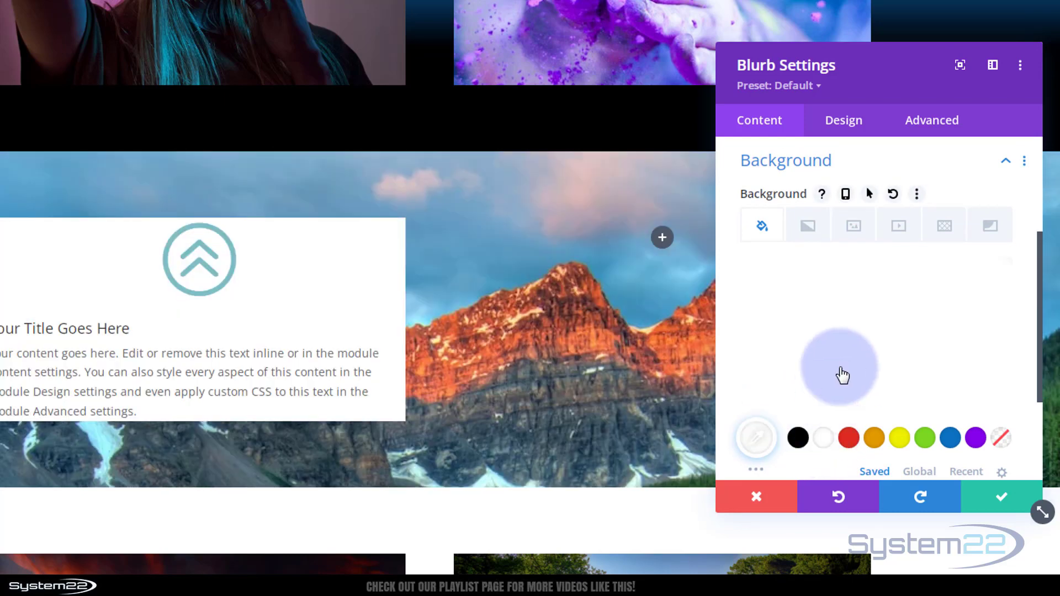
click(993, 286)
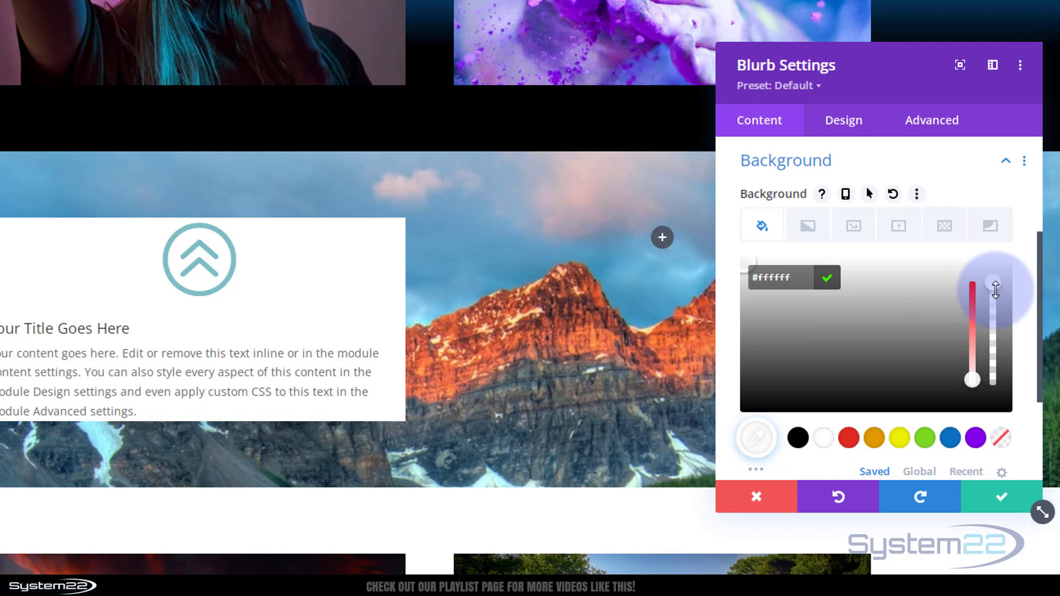
drag(995, 285, 996, 348)
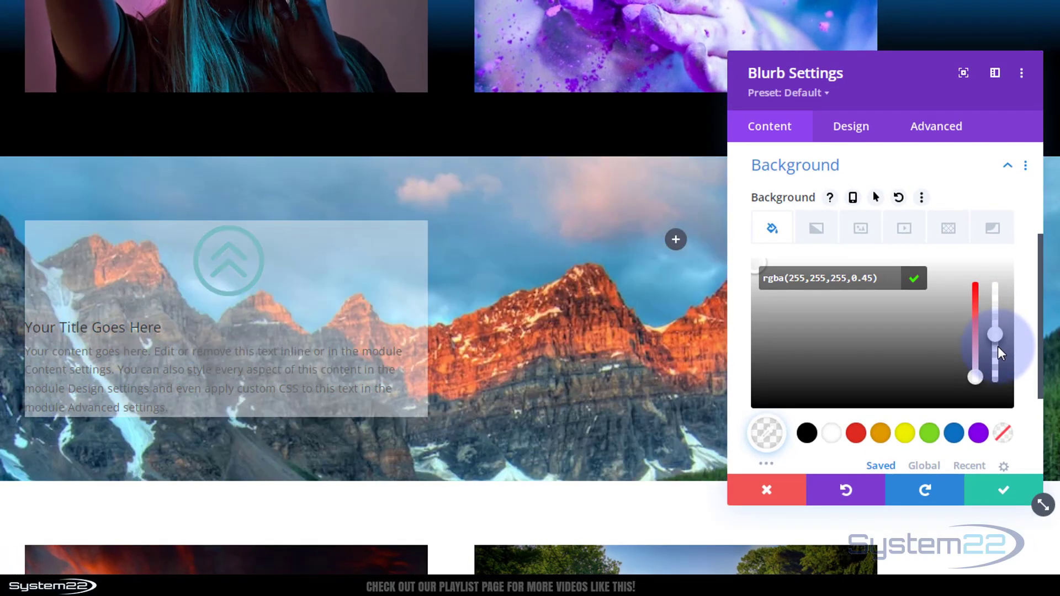
drag(996, 343, 995, 336)
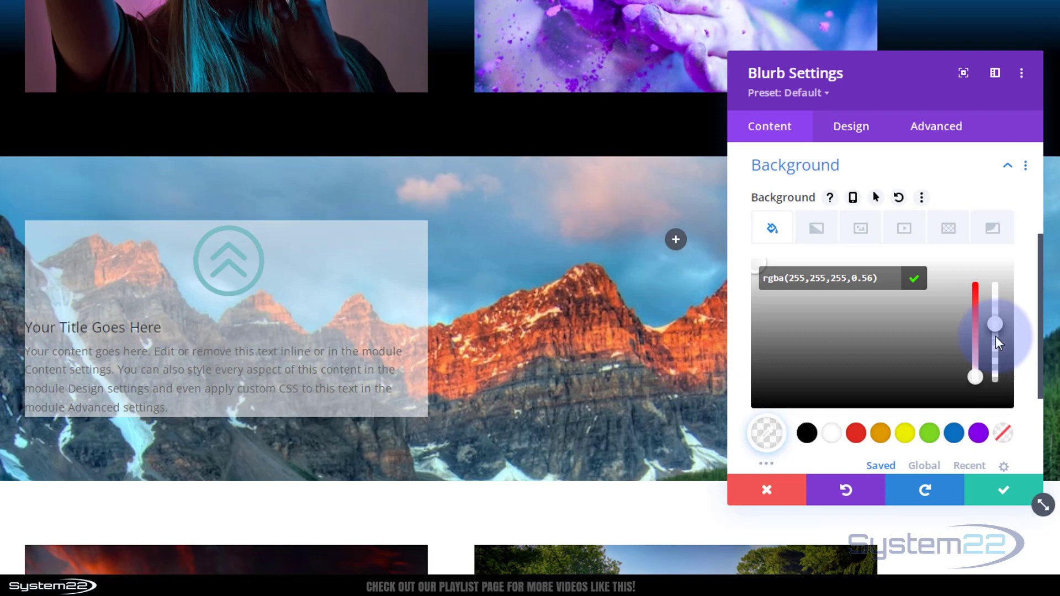
- Centre-align the blurb's text in the Design tab
click(854, 130)
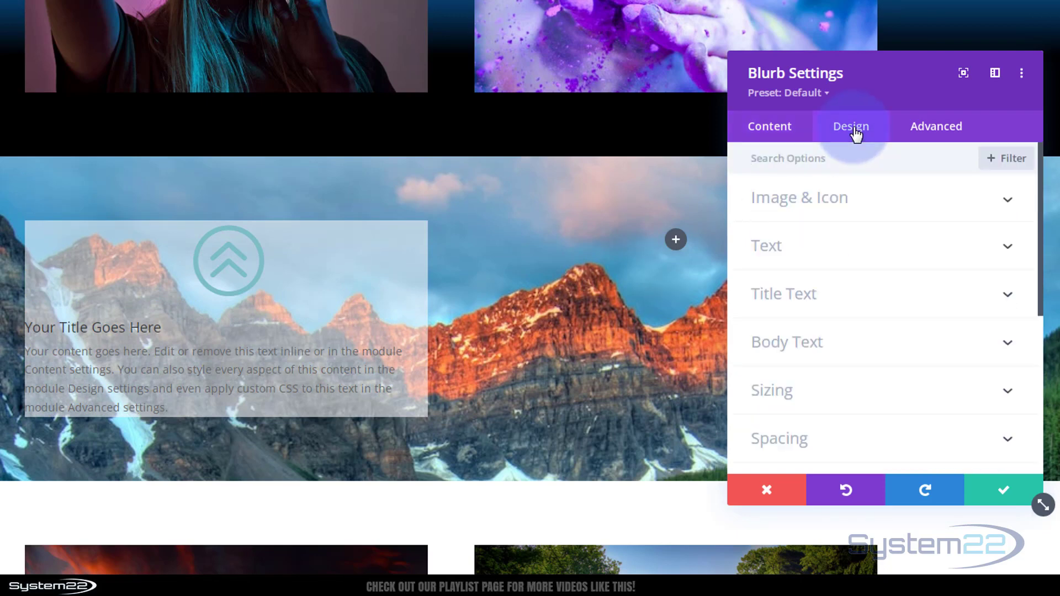
click(858, 251)
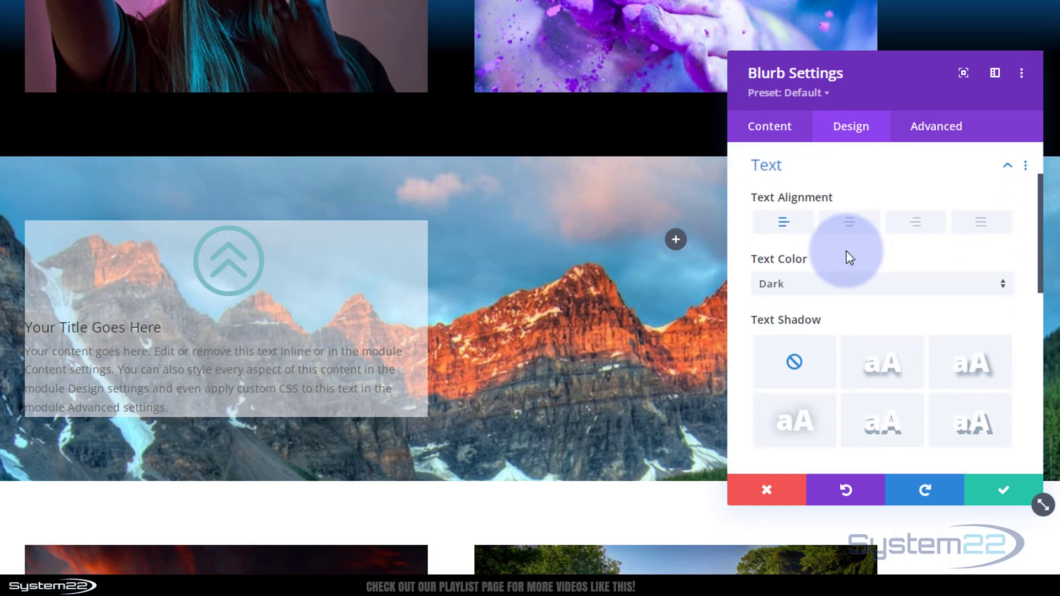
click(849, 222)
scroll(850, 281, up, 2)
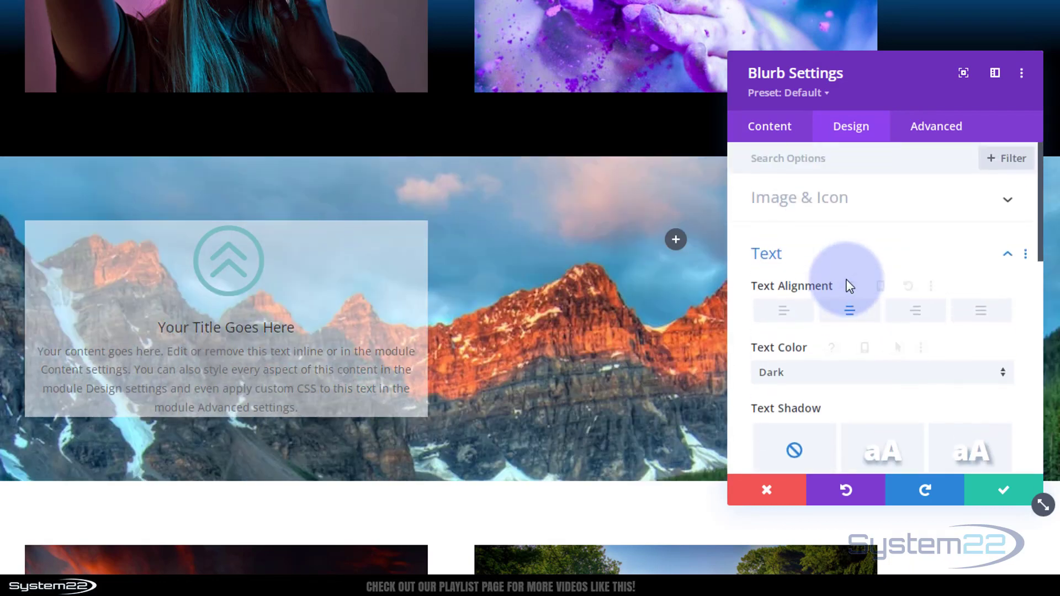
- Change the blurb icon colour to purple, #8300e9
click(866, 206)
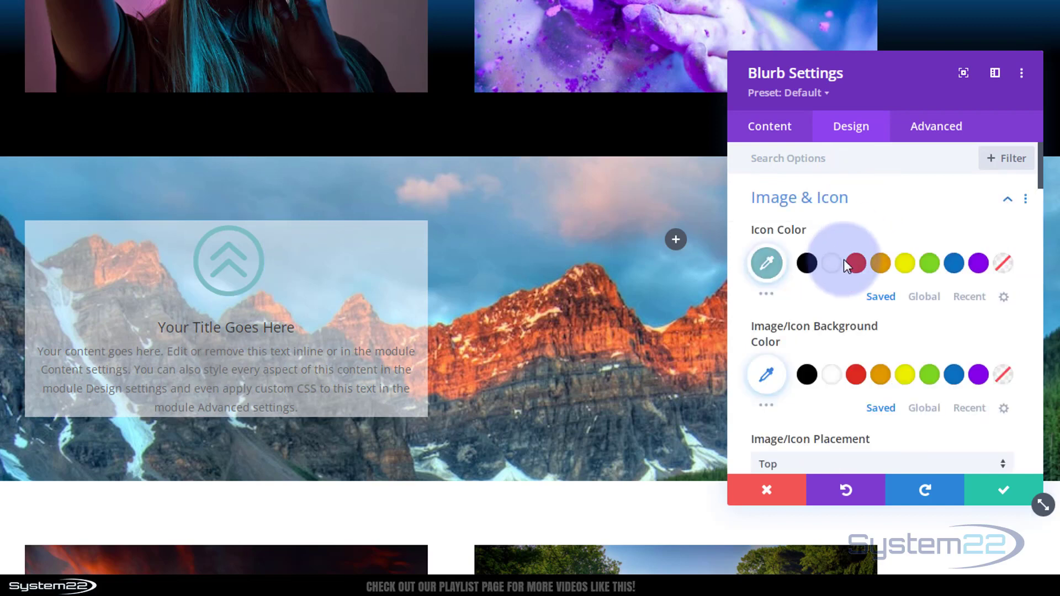
click(906, 265)
click(980, 265)
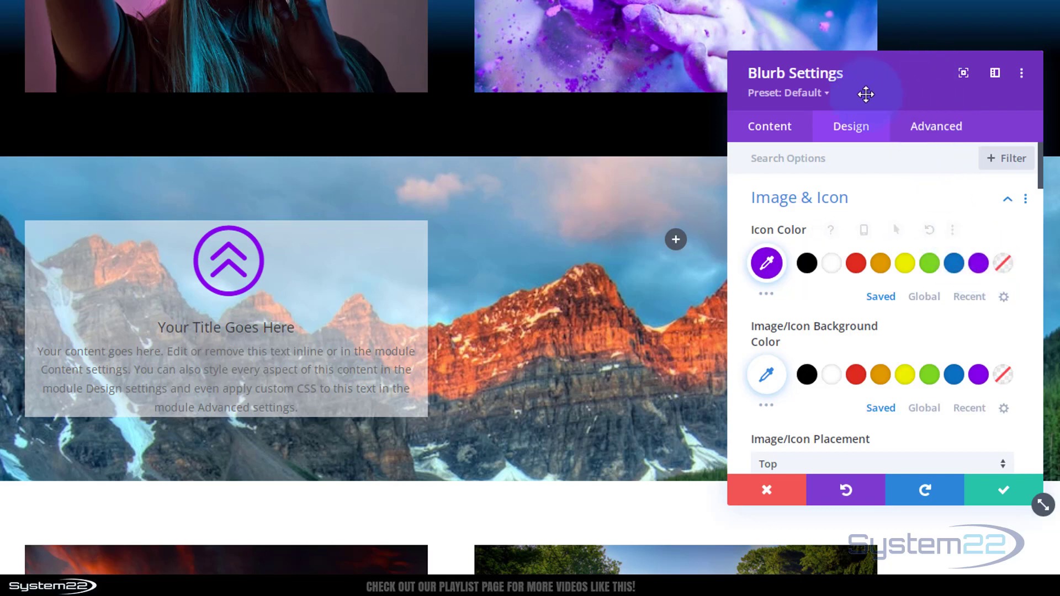
drag(922, 74, 645, 135)
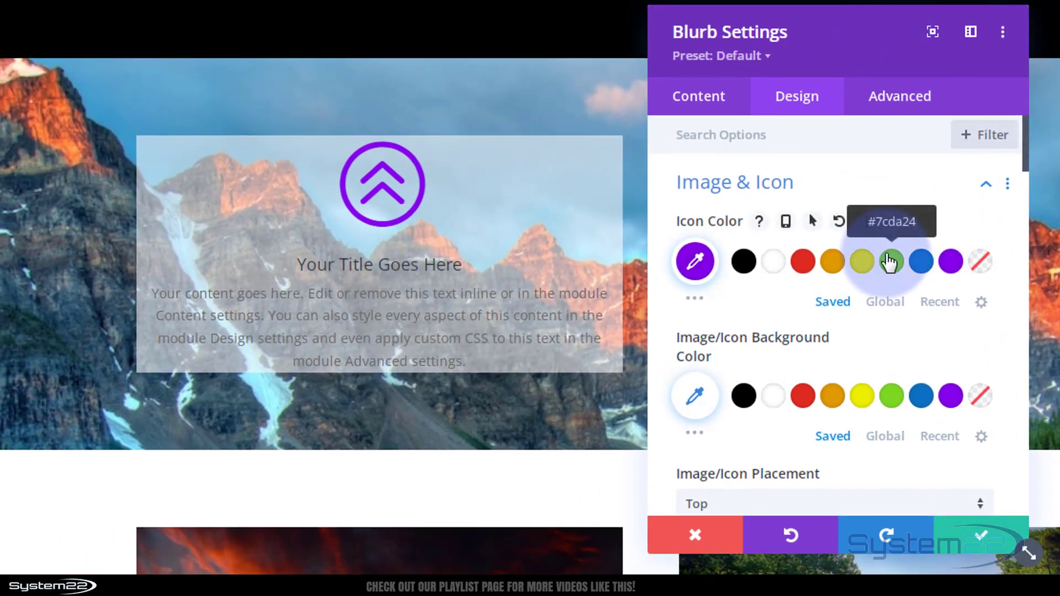
- Set the blurb's title text colour to white
scroll(890, 263, down, 7)
scroll(889, 262, down, 2)
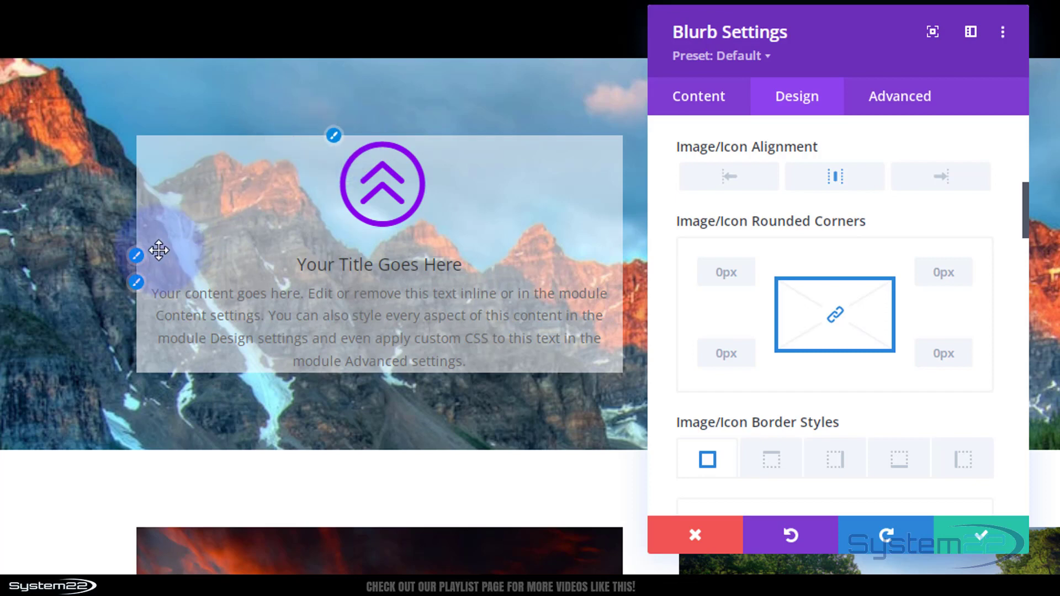
click(138, 259)
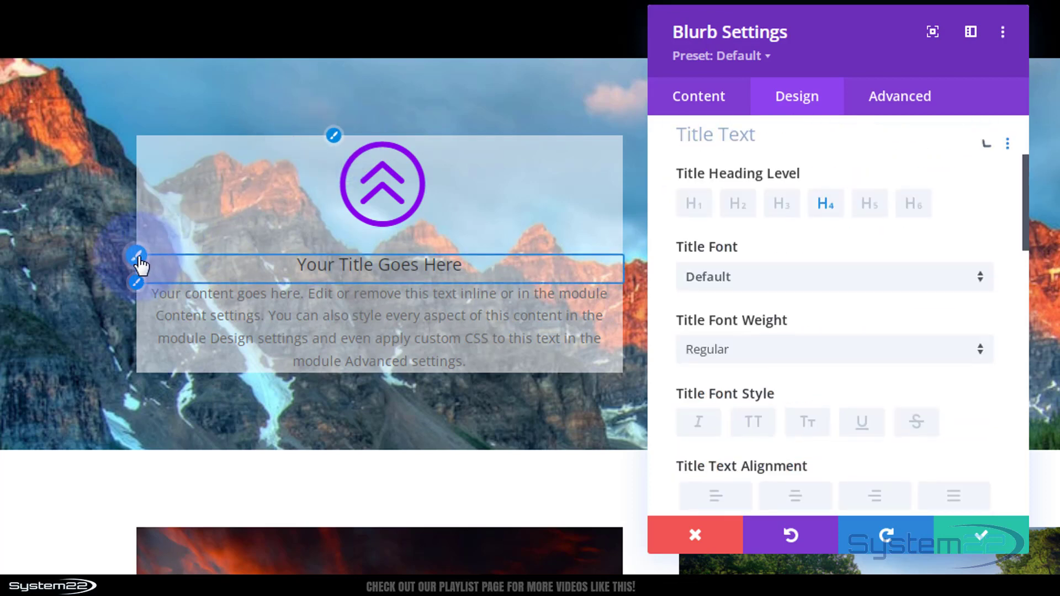
click(870, 297)
scroll(868, 296, down, 7)
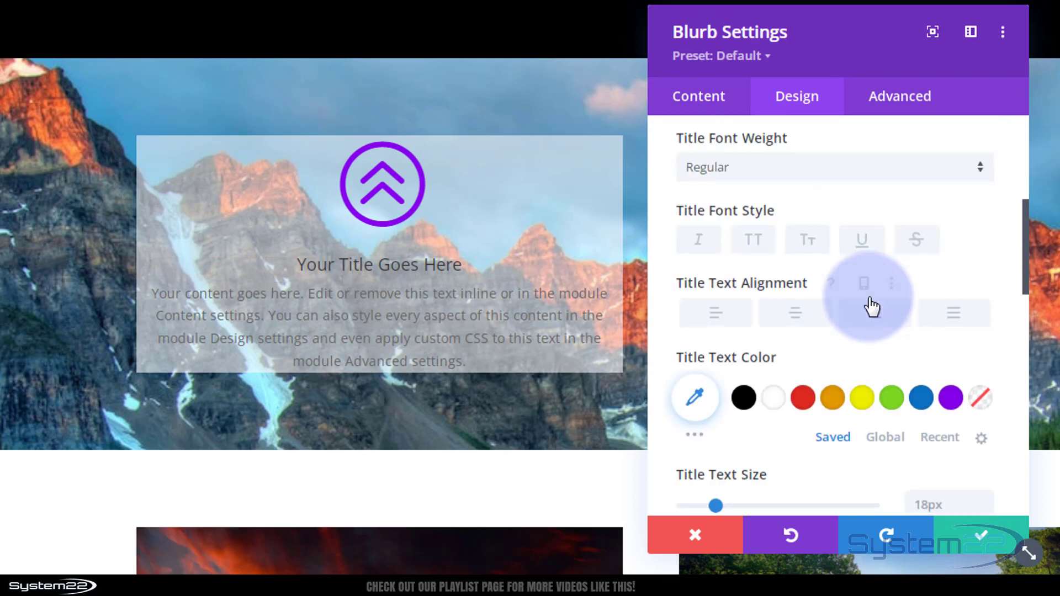
click(773, 208)
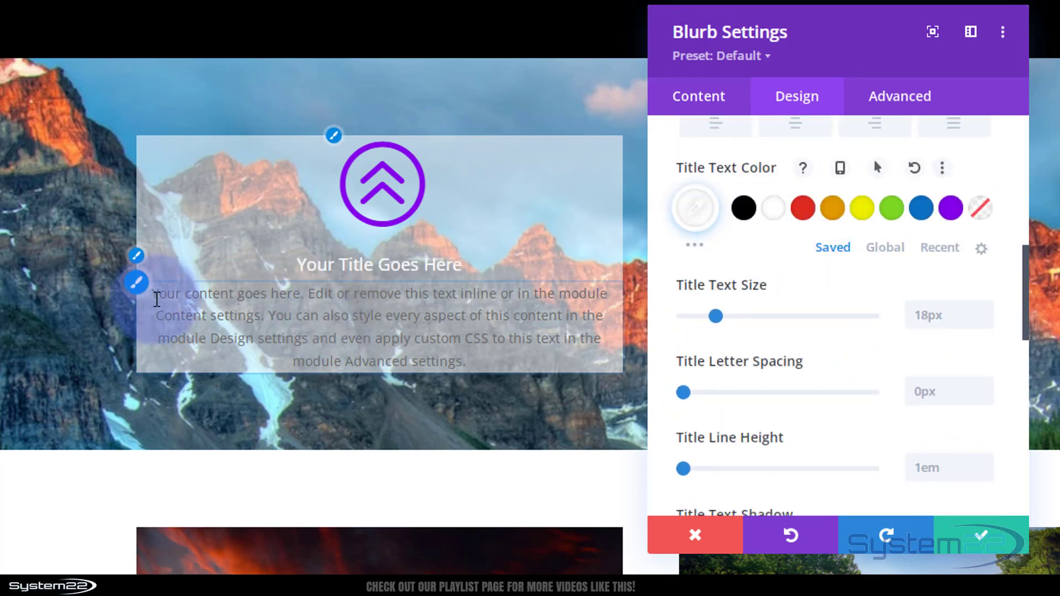
- Set the blurb's body text colour to white
click(137, 283)
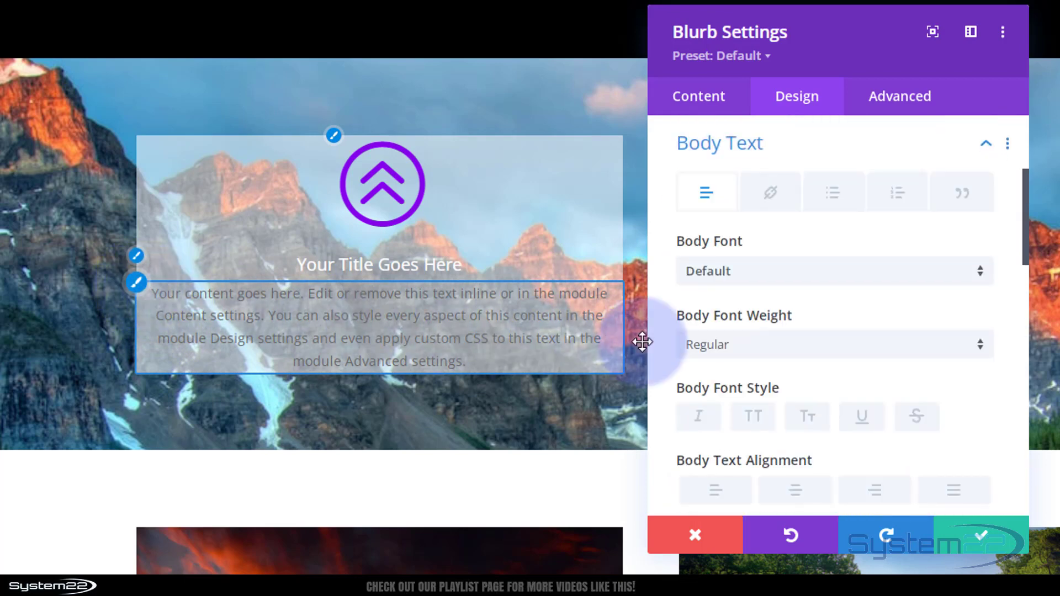
scroll(847, 345, down, 5)
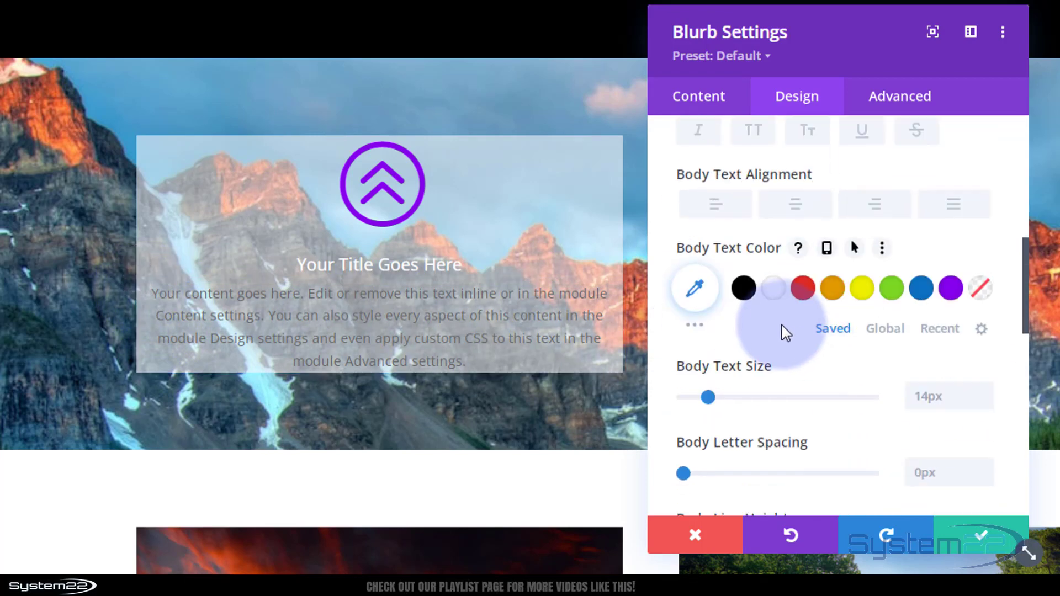
click(774, 287)
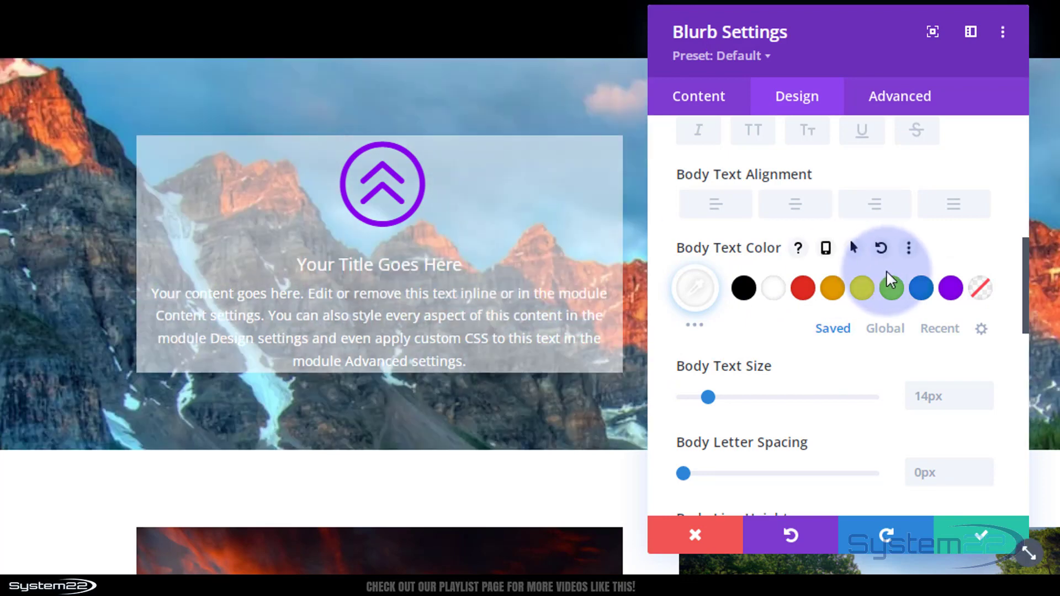
scroll(860, 419, down, 5)
- Give the blurb 50px padding on top, bottom, left and right
scroll(811, 403, down, 4)
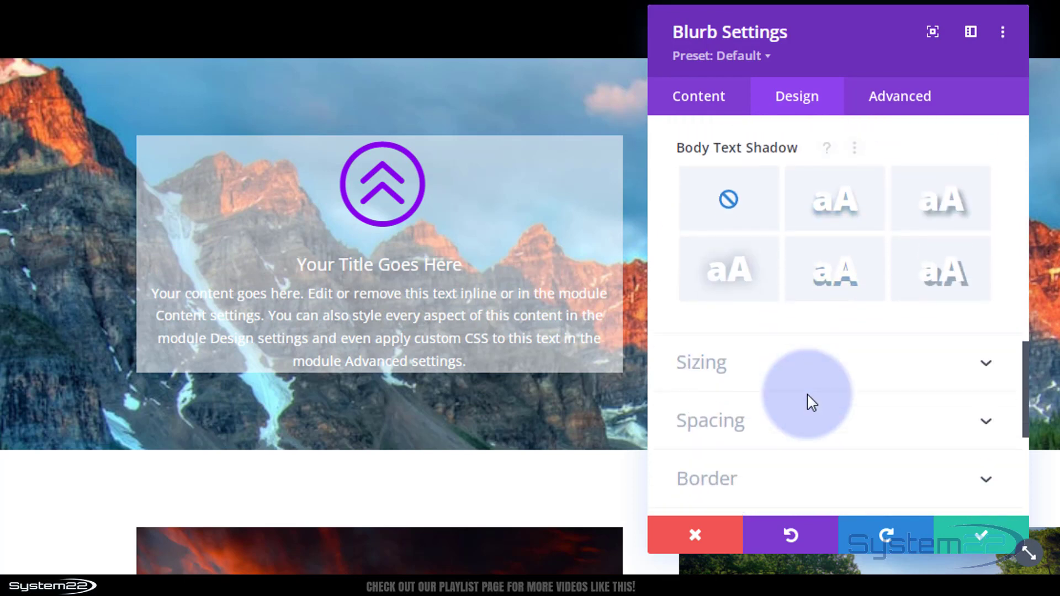
click(811, 403)
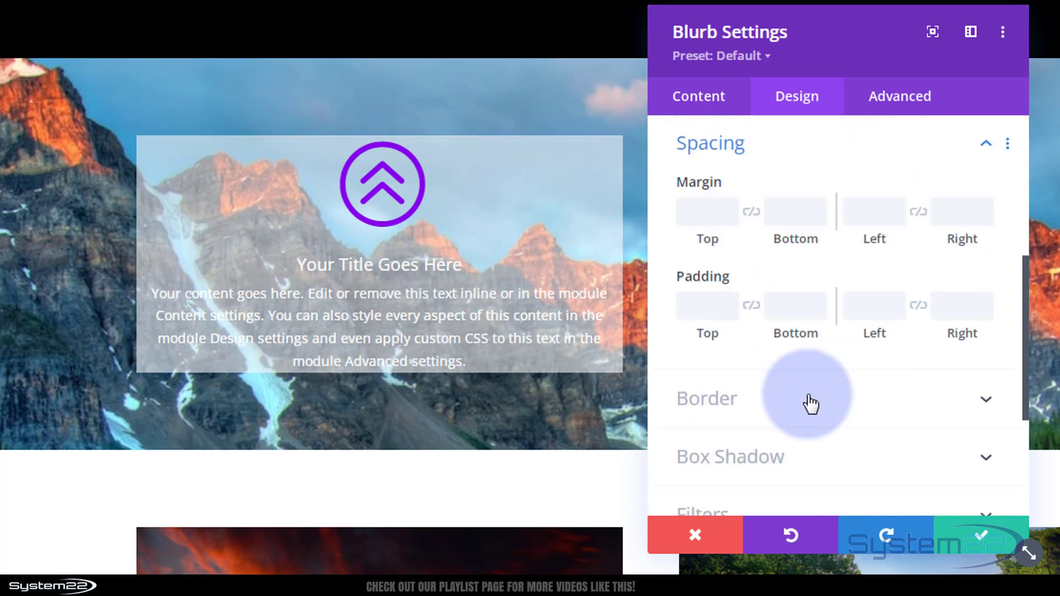
click(693, 305)
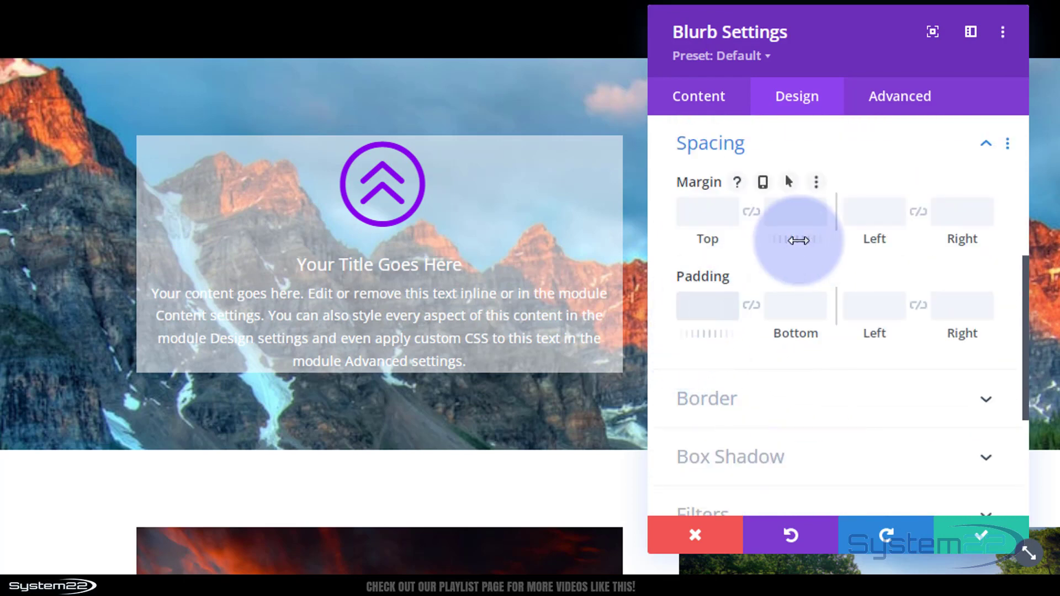
text(50px)
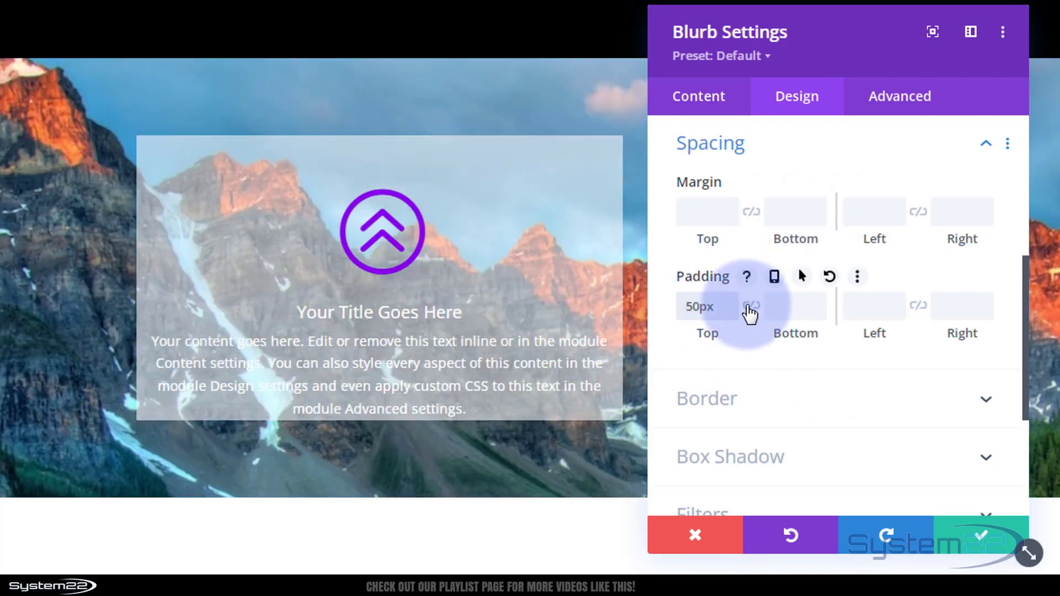
click(751, 307)
click(868, 306)
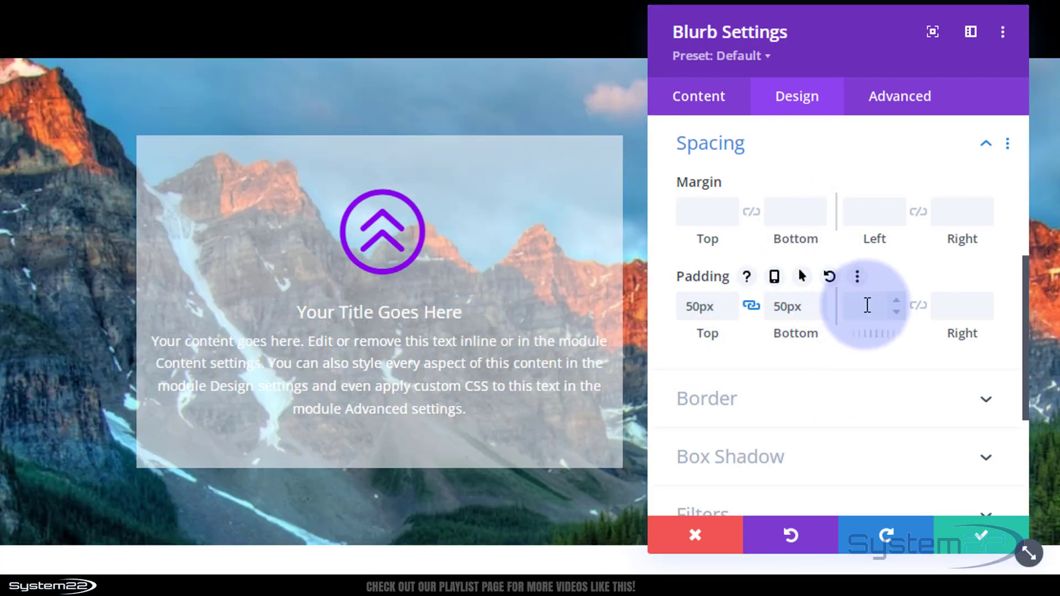
text(50)
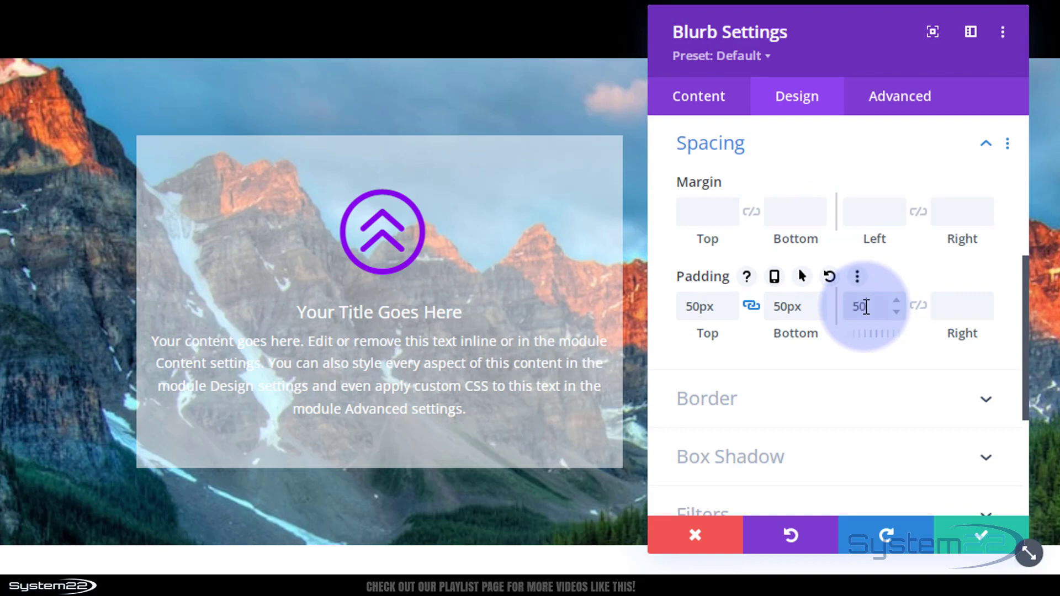
text(px)
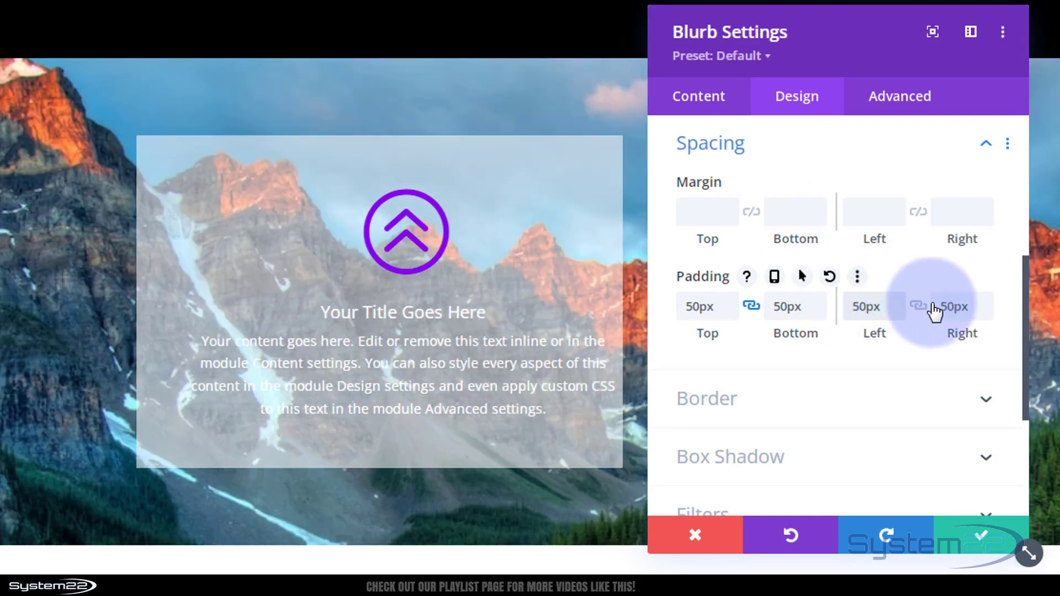
click(932, 307)
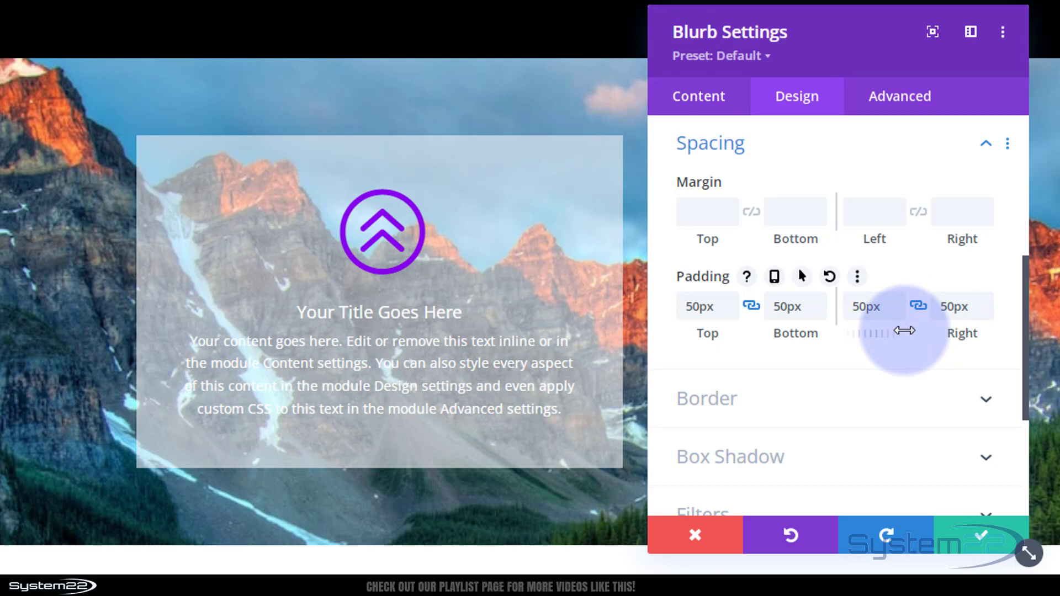
- Round the blurb's corners to a 20px radius
click(833, 409)
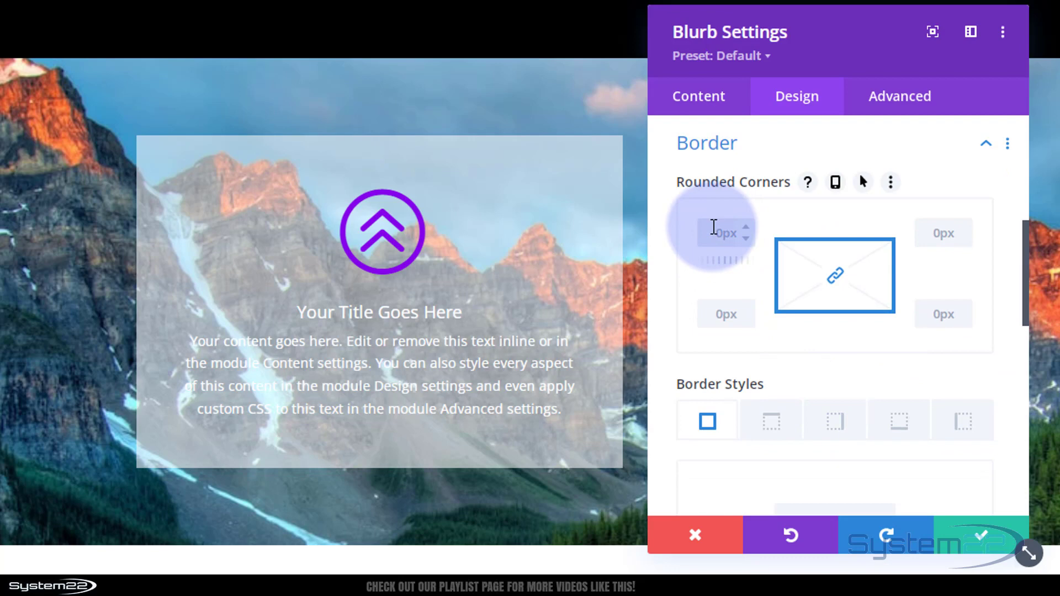
click(713, 227)
text(20)
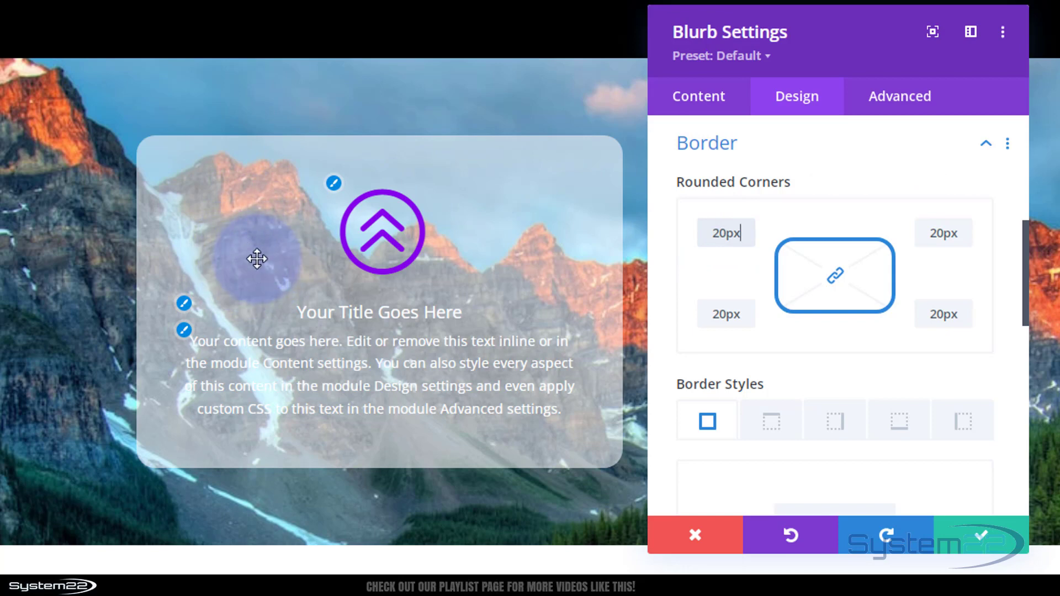
- Enter backdrop-filter:blur(8px); in the blurb's Main Element custom CSS and select the rule
click(900, 107)
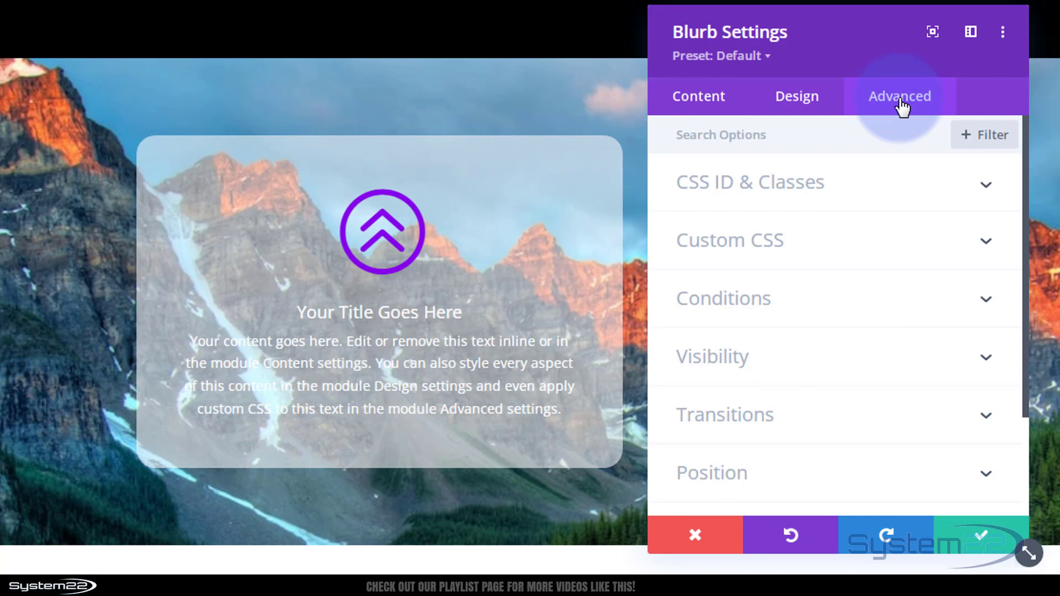
click(855, 252)
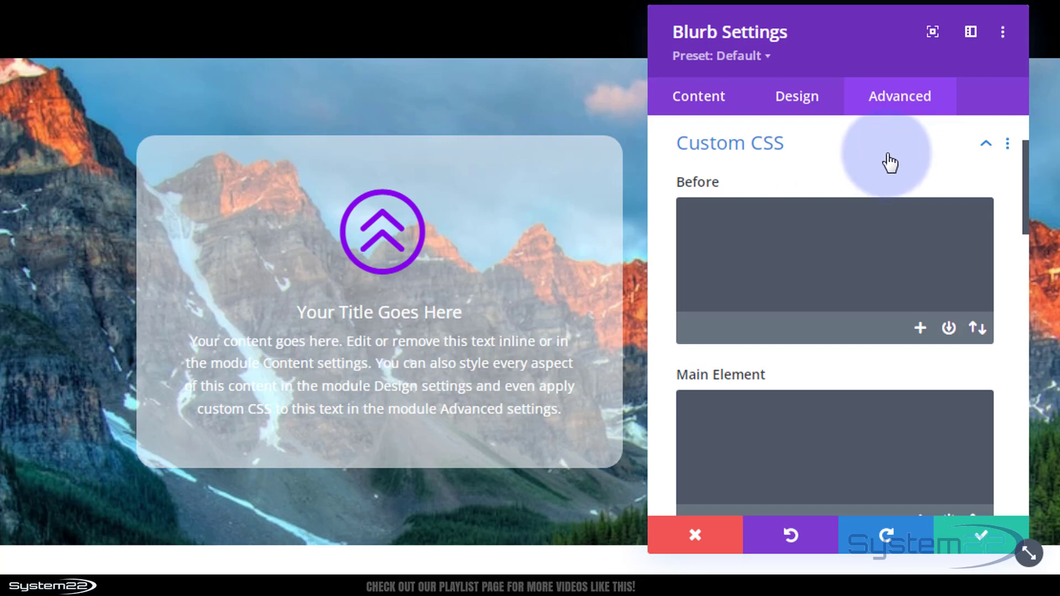
scroll(878, 155, down, 5)
scroll(749, 180, up, 2)
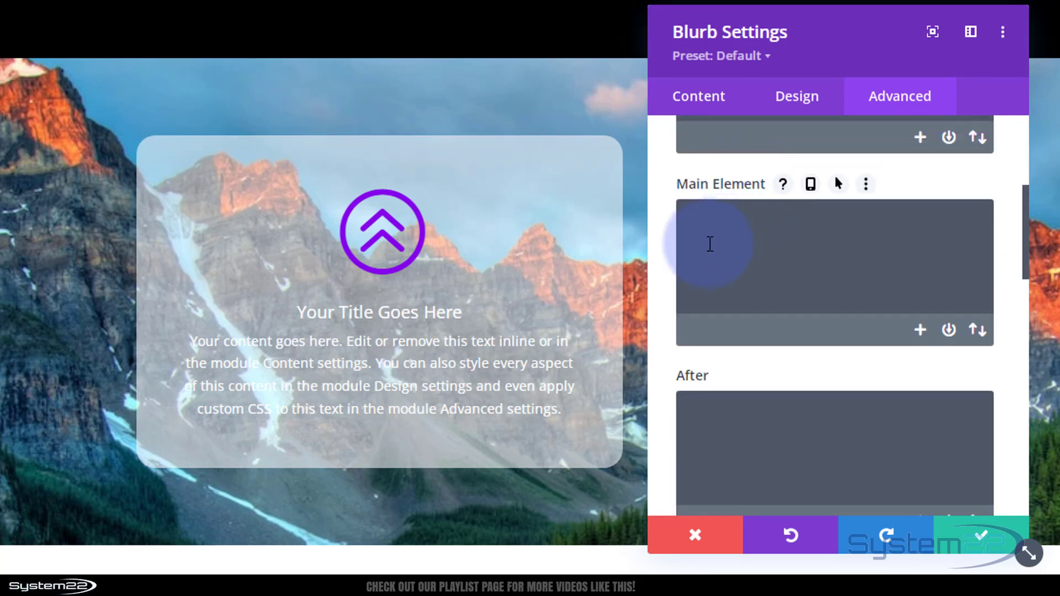
click(710, 244)
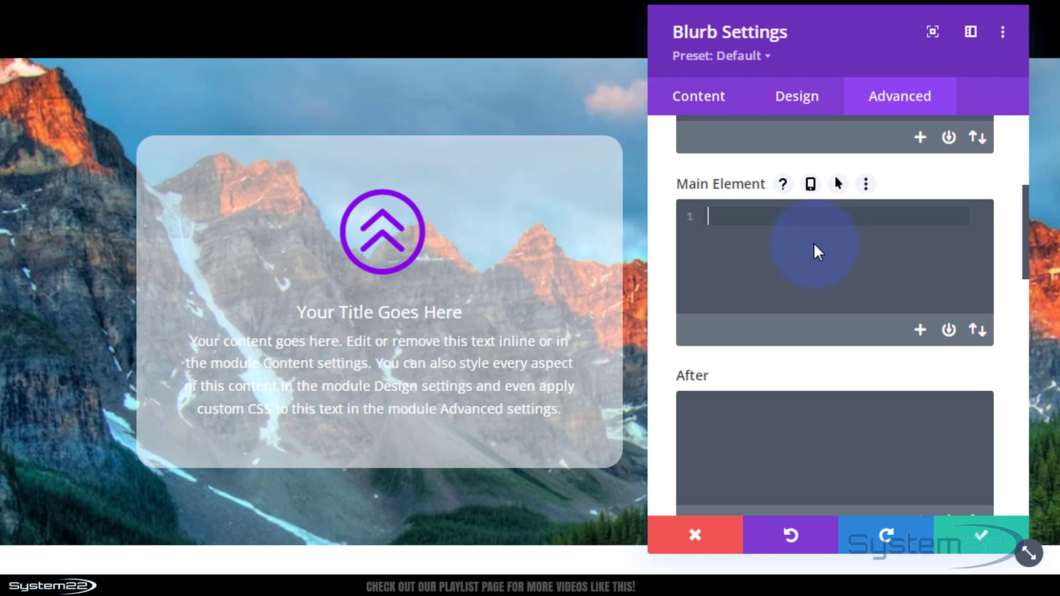
text(backdr)
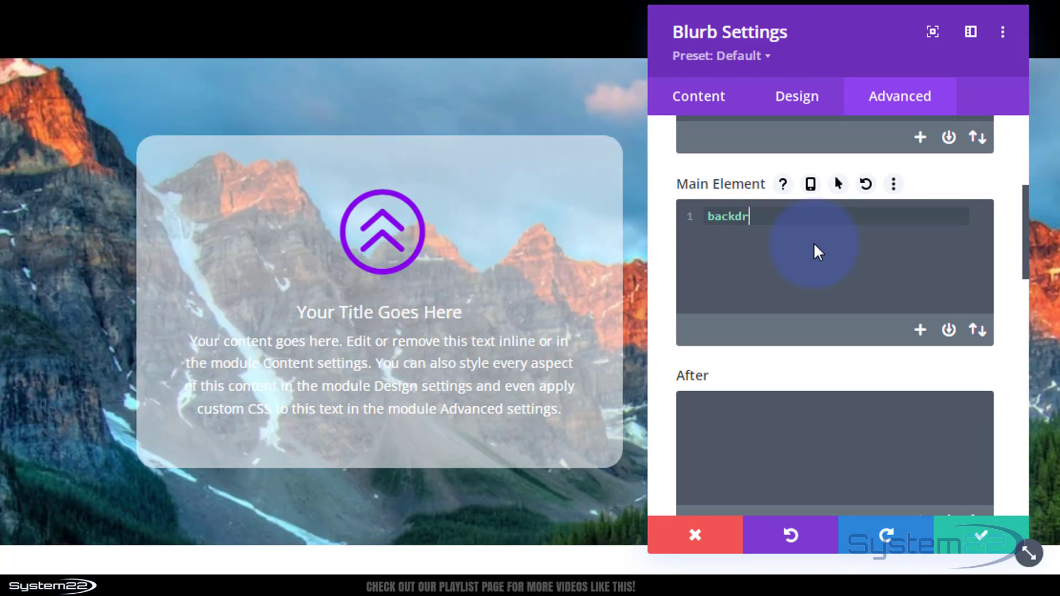
text(op-fi)
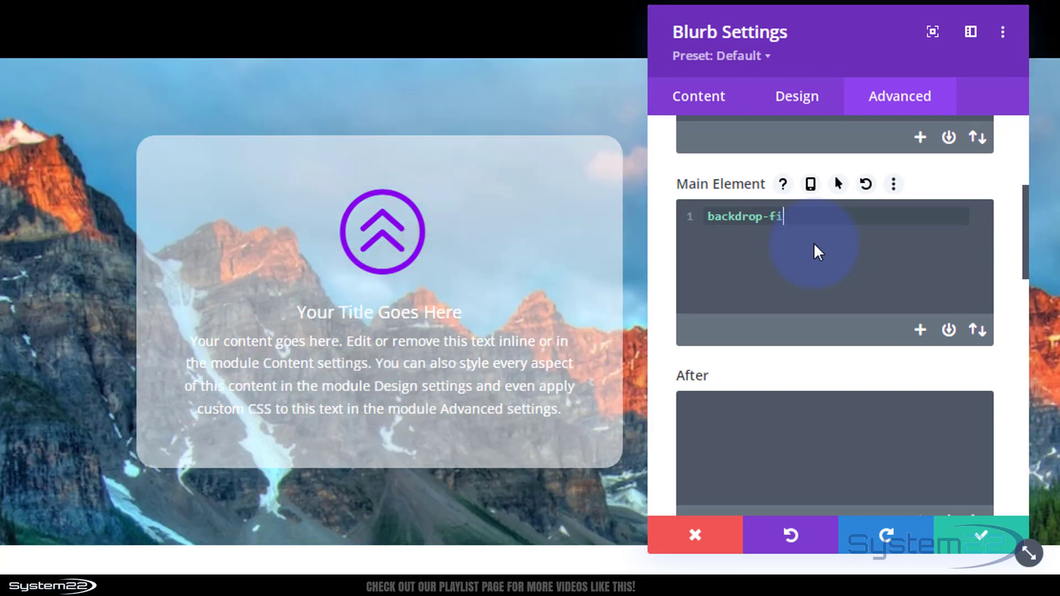
text(lter:blur)
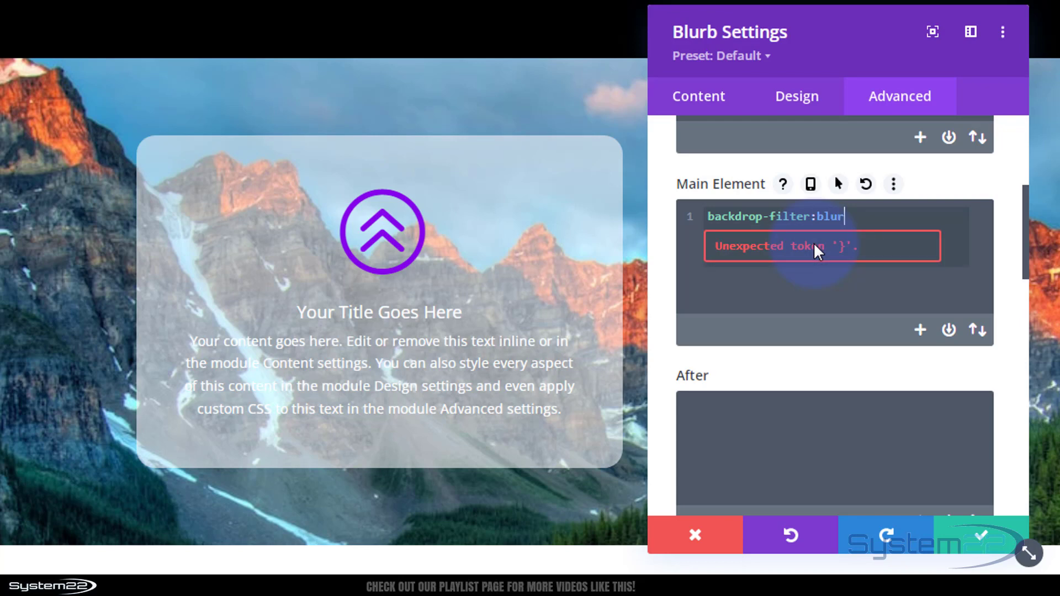
text(()
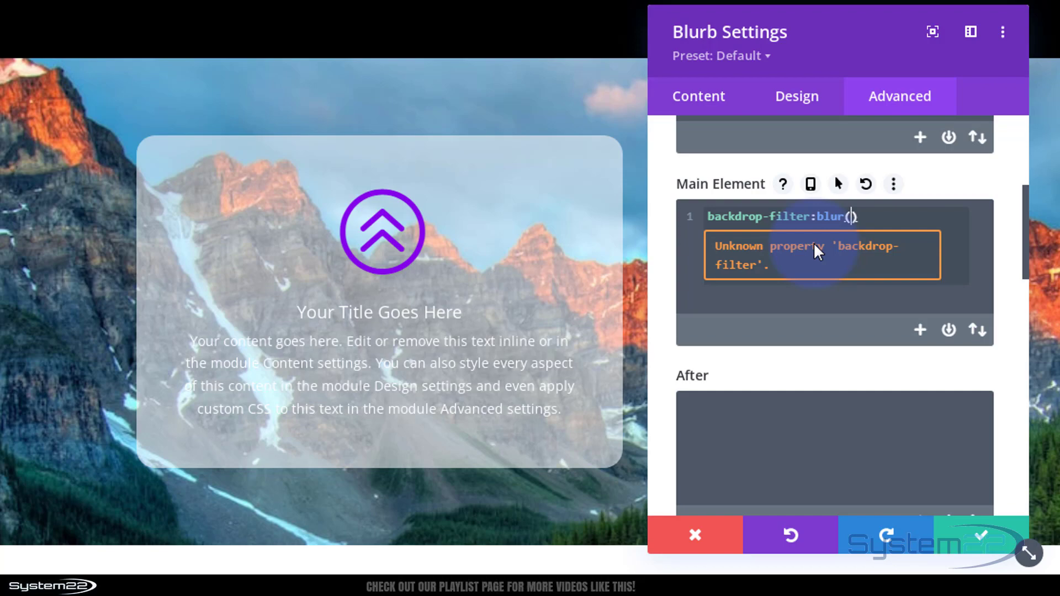
text(8px)
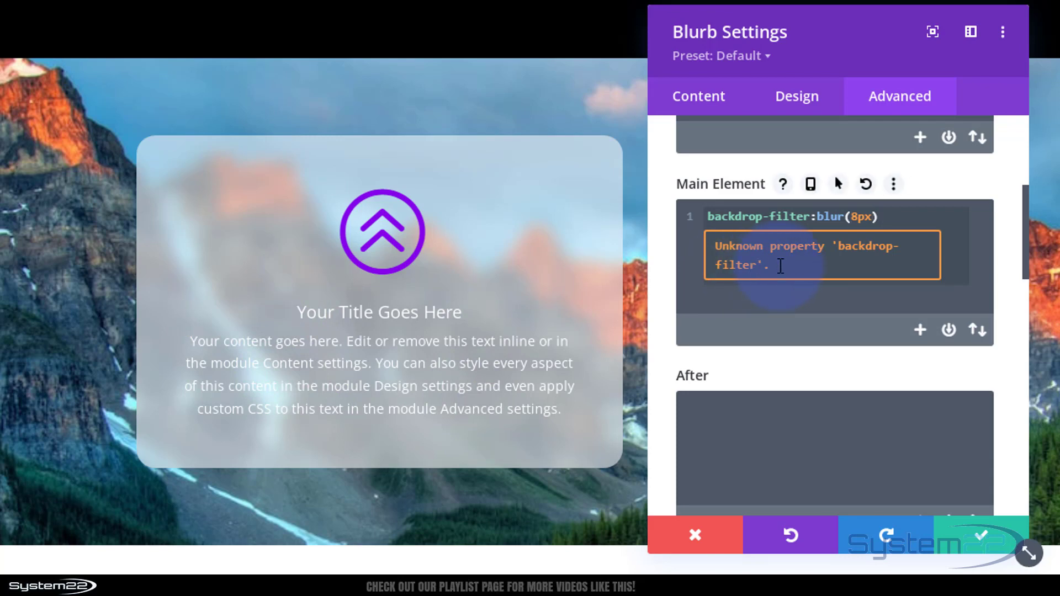
click(893, 215)
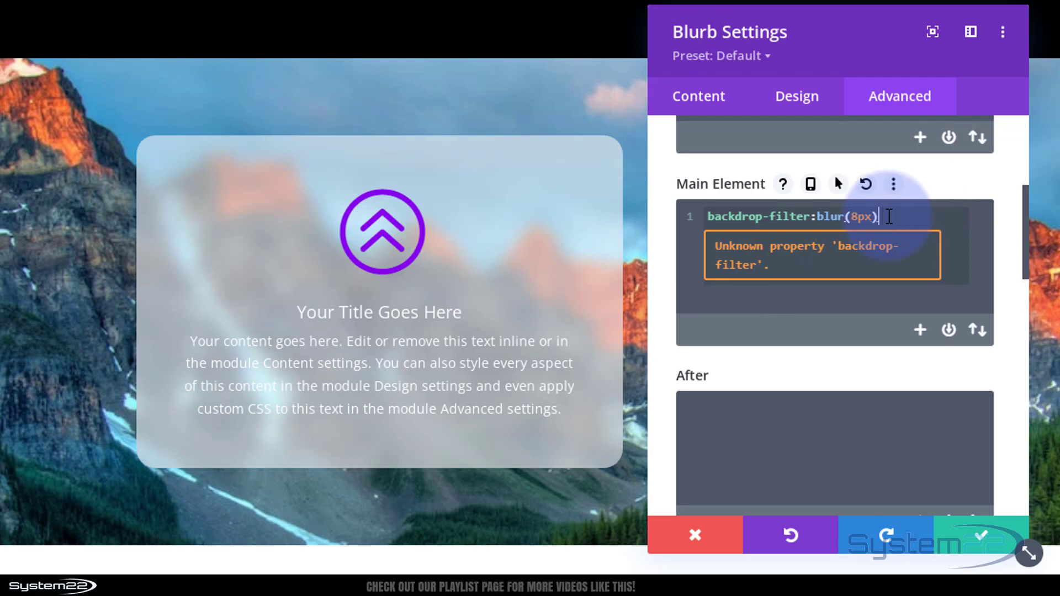
text(;)
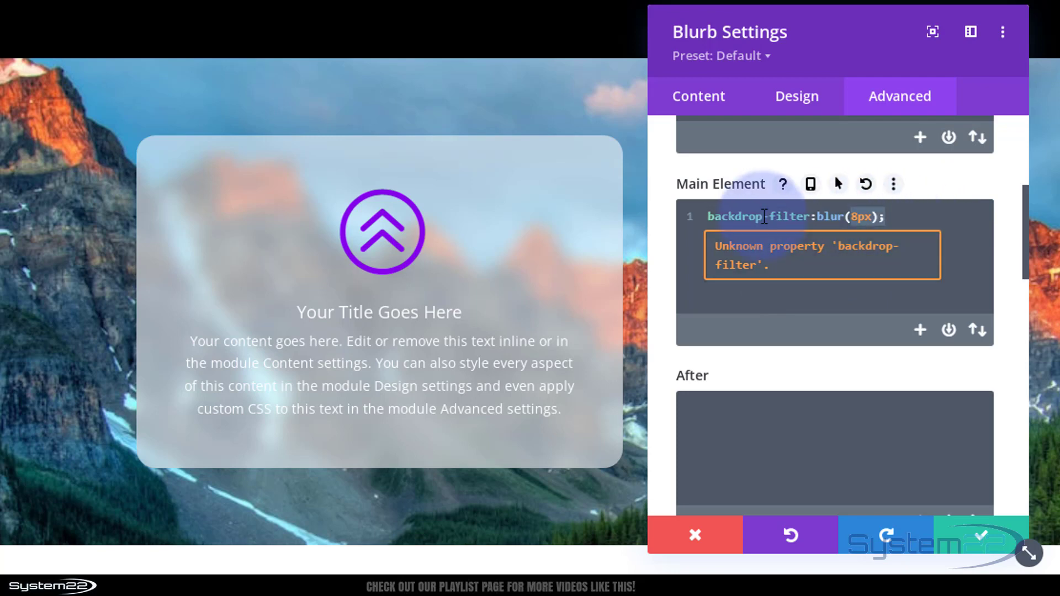
shift+click(705, 216)
key(ctrl+c)
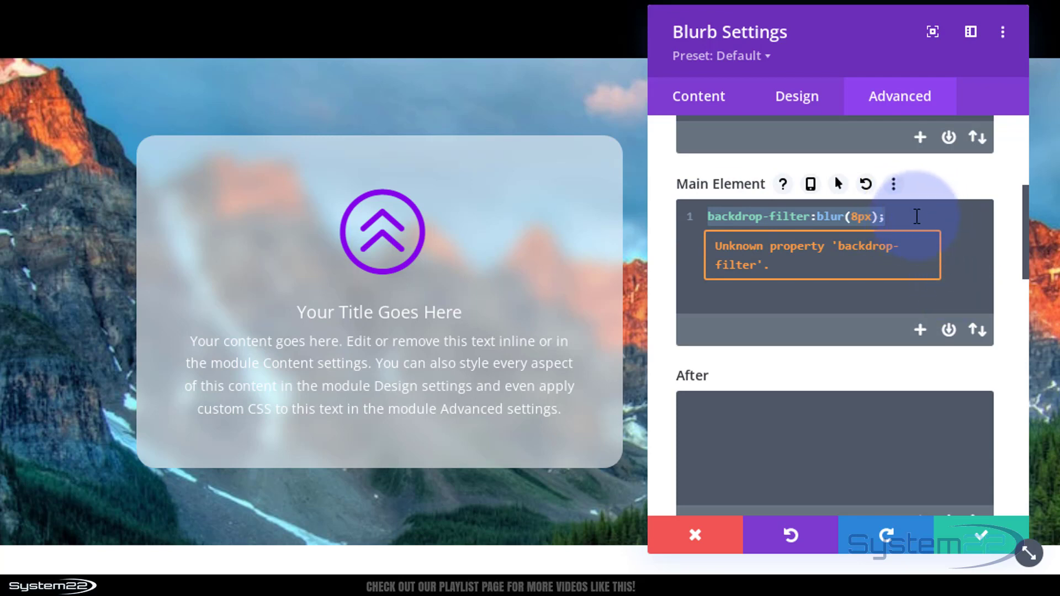
- Add a second Main Element line: -webkit-backdrop-filter:blur(8px);
click(917, 217)
key(Return)
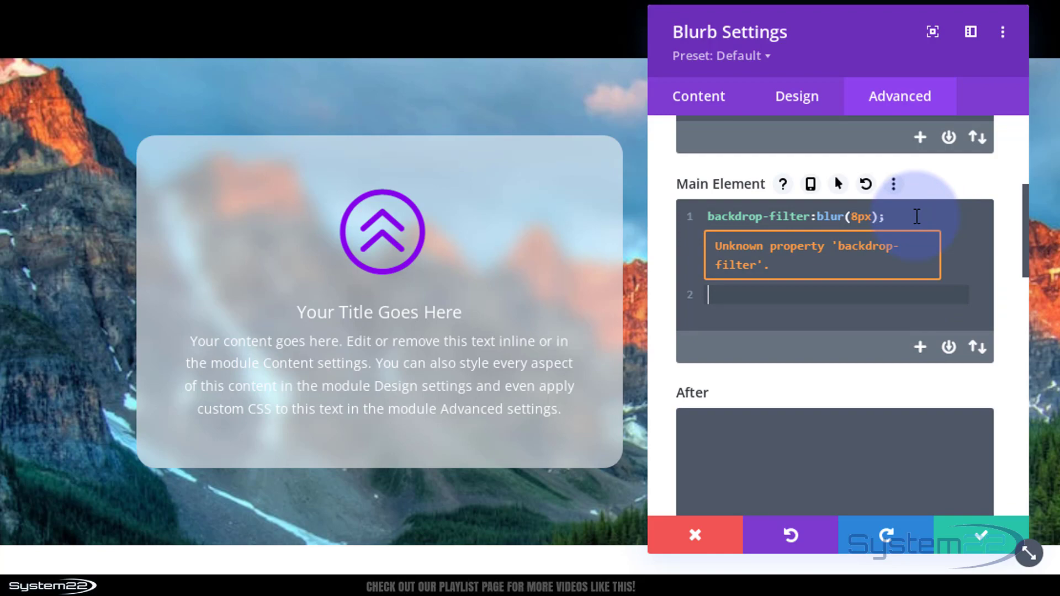
text(-webkit-)
key(ctrl+v)
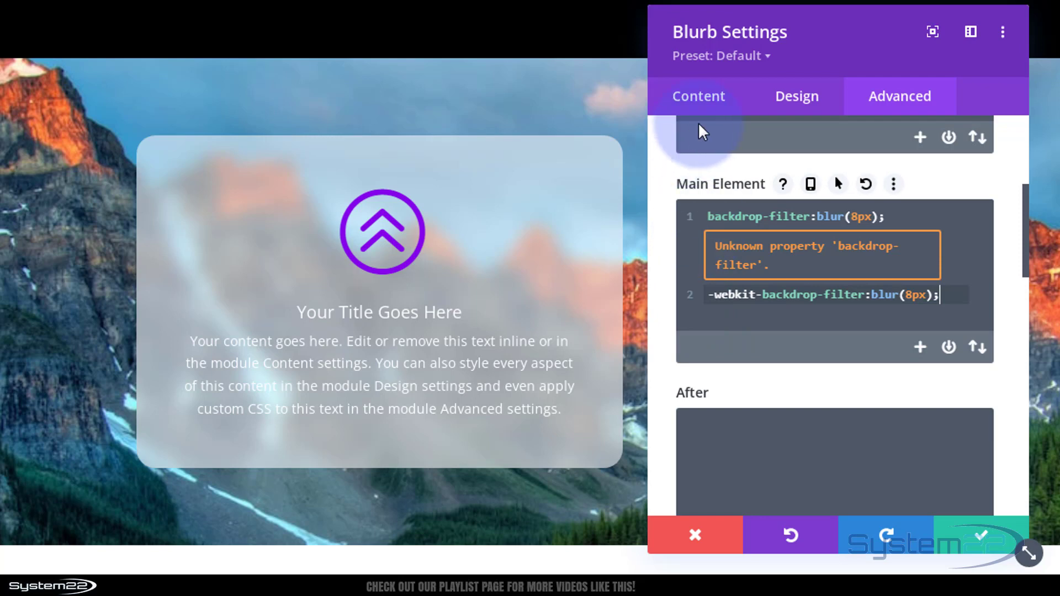
- Set the blurb background to white at about rgba(255,255,255,0.14) opacity
click(708, 109)
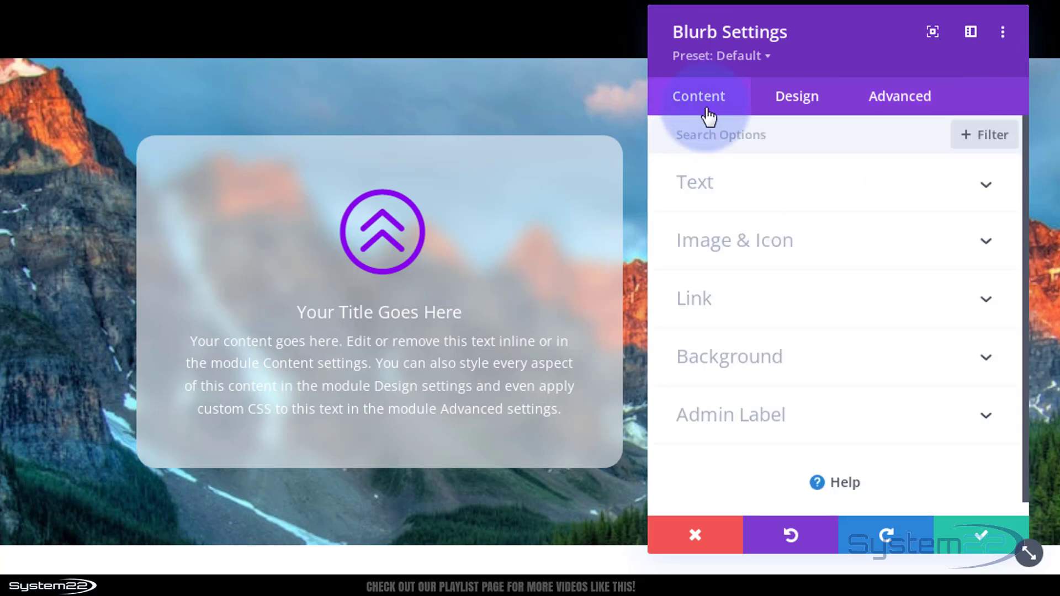
click(776, 359)
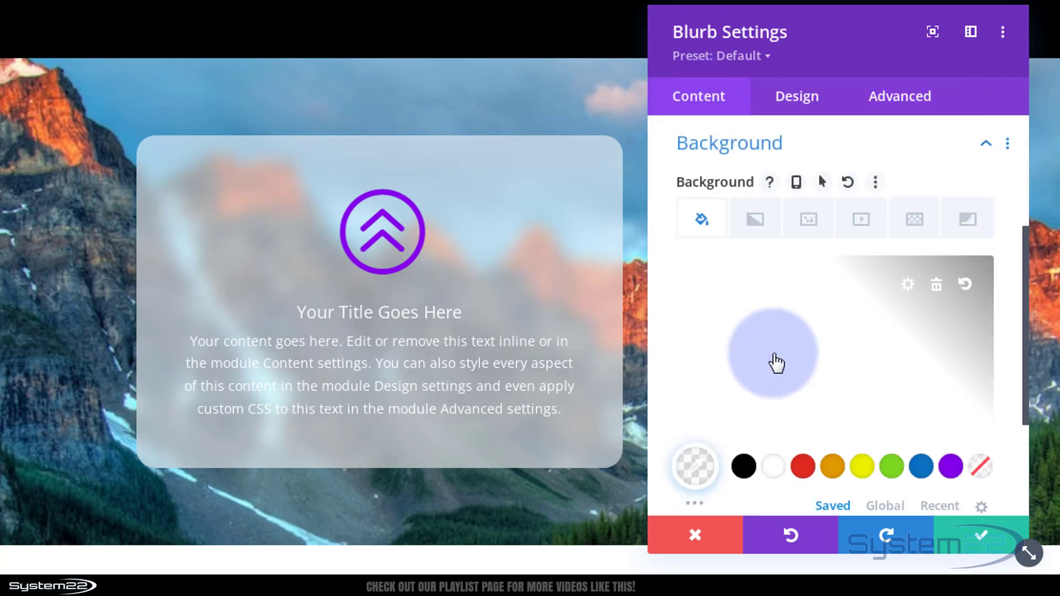
click(767, 485)
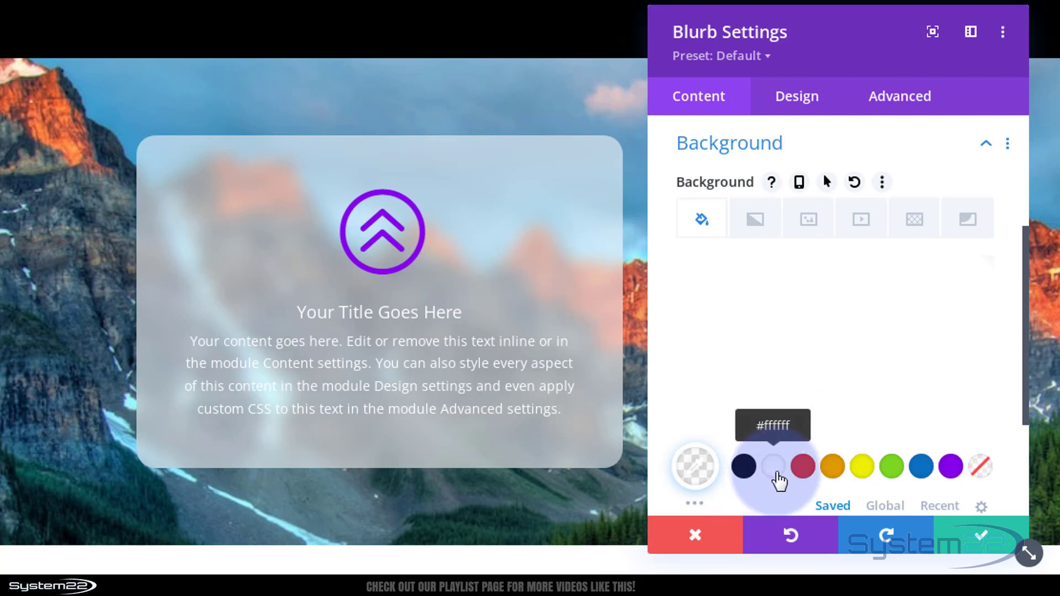
click(774, 468)
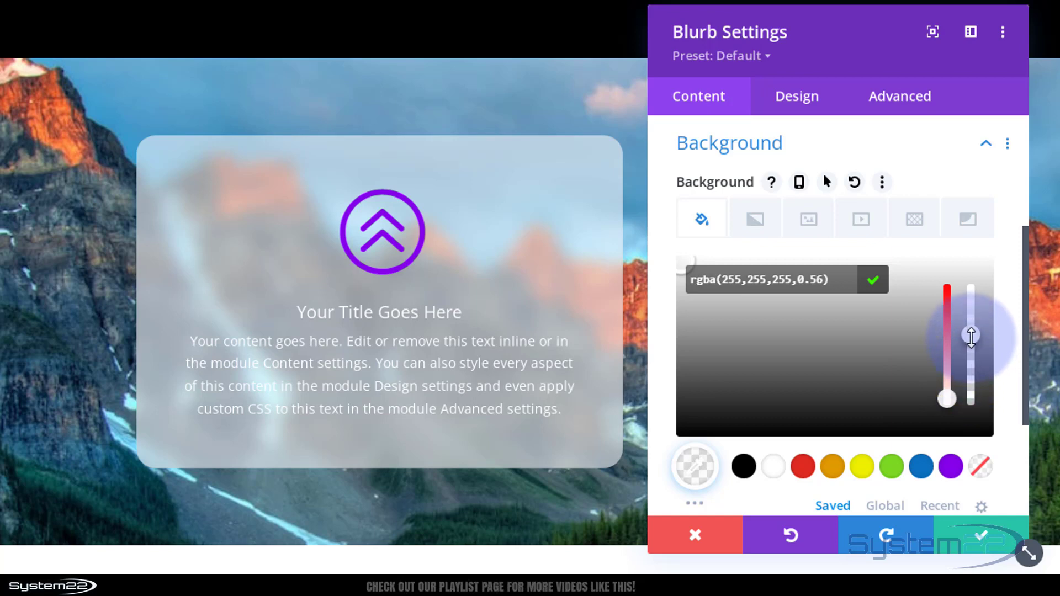
drag(971, 336, 975, 386)
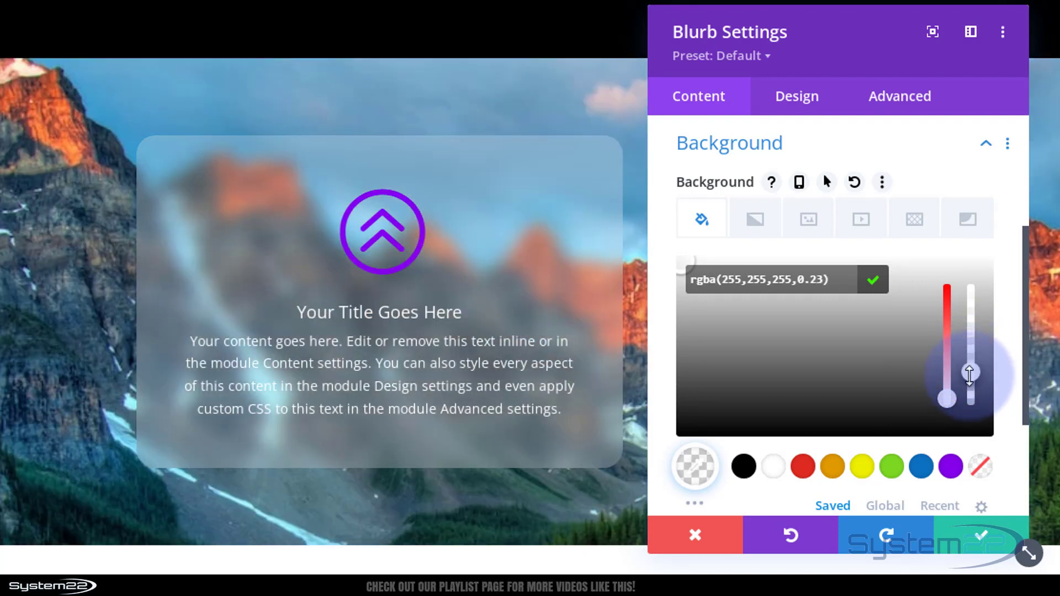
mouse_move(969, 374)
mouse_down()
mouse_move(970, 405)
mouse_move(970, 383)
mouse_up()
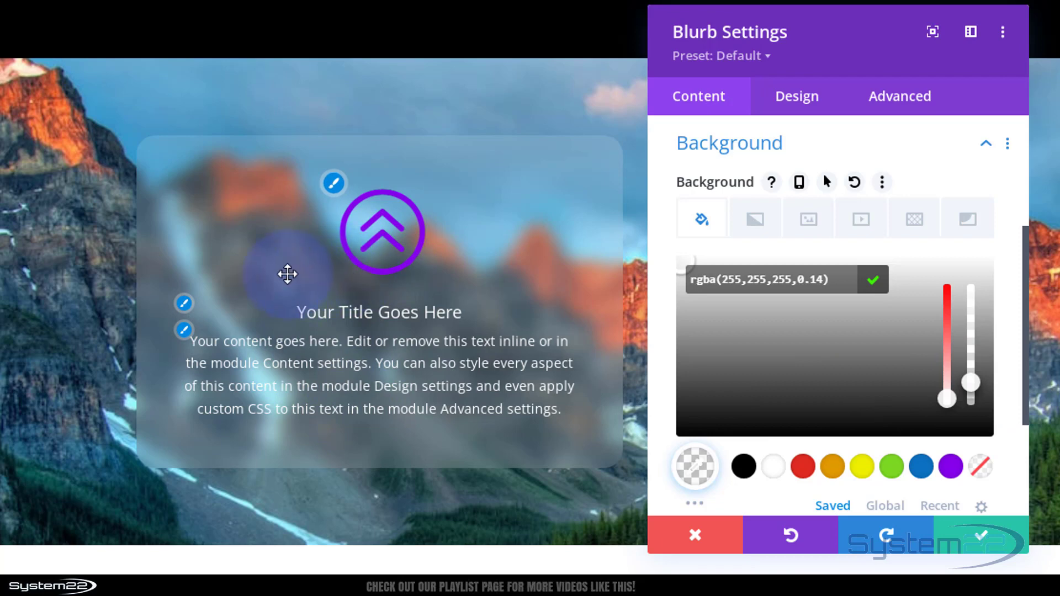
- Apply the fourth Box Shadow preset (12px vertical offset) to the blurb and confirm its settings
click(798, 104)
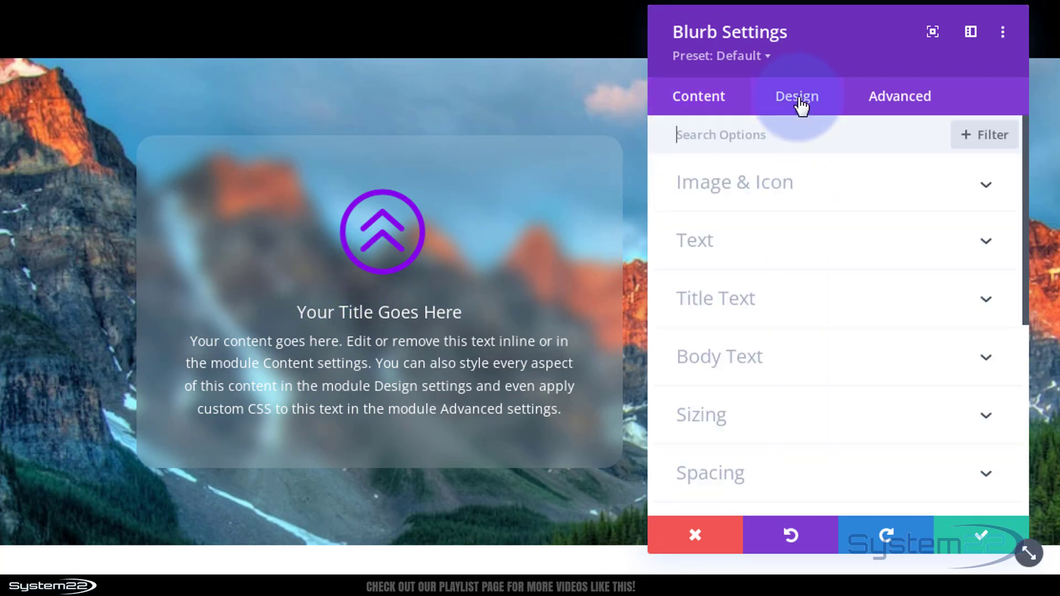
scroll(843, 326, down, 5)
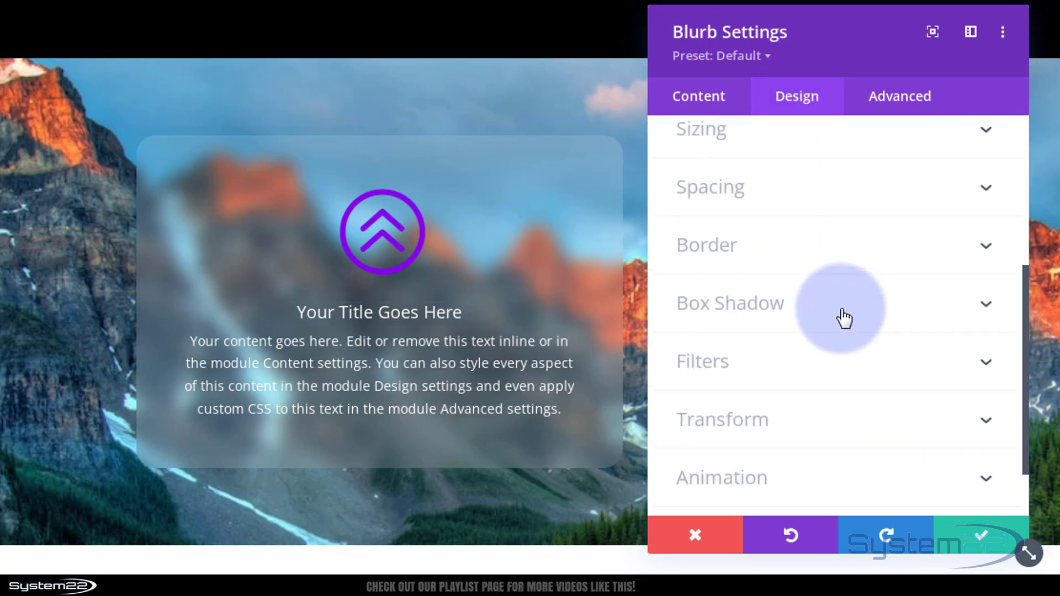
click(841, 313)
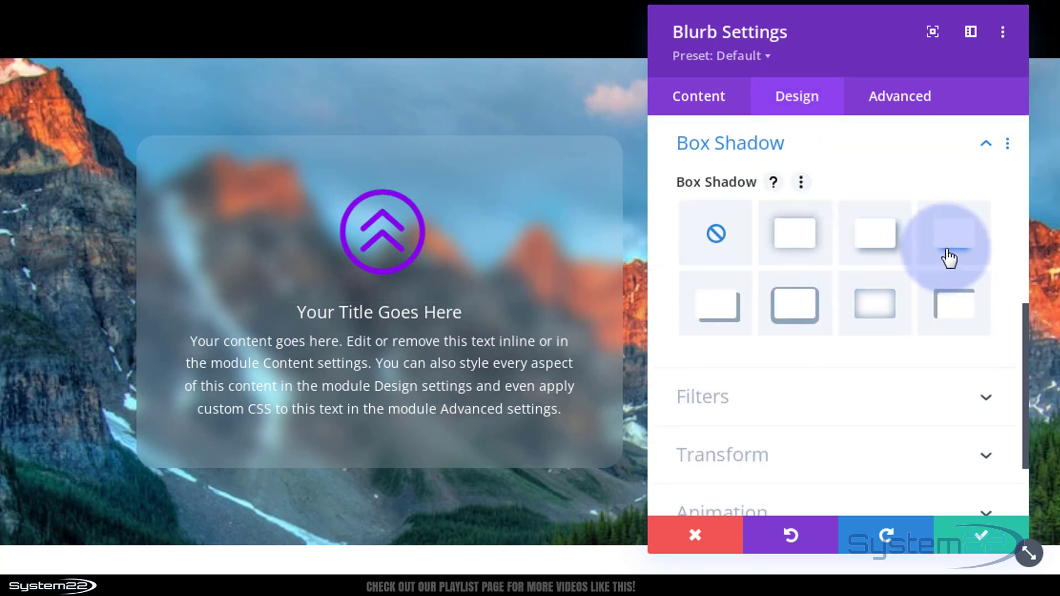
click(949, 257)
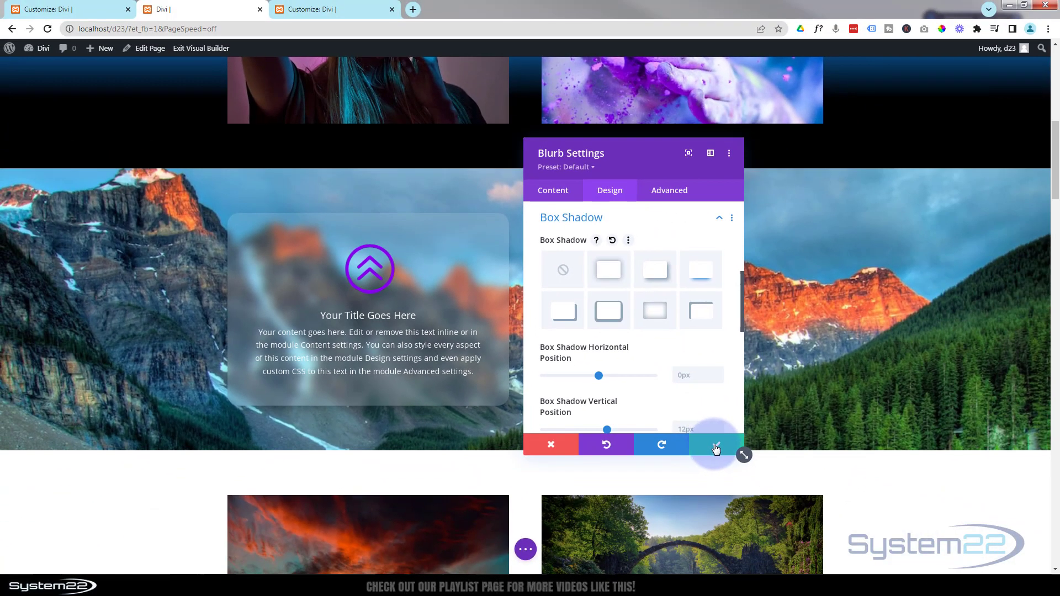
click(716, 448)
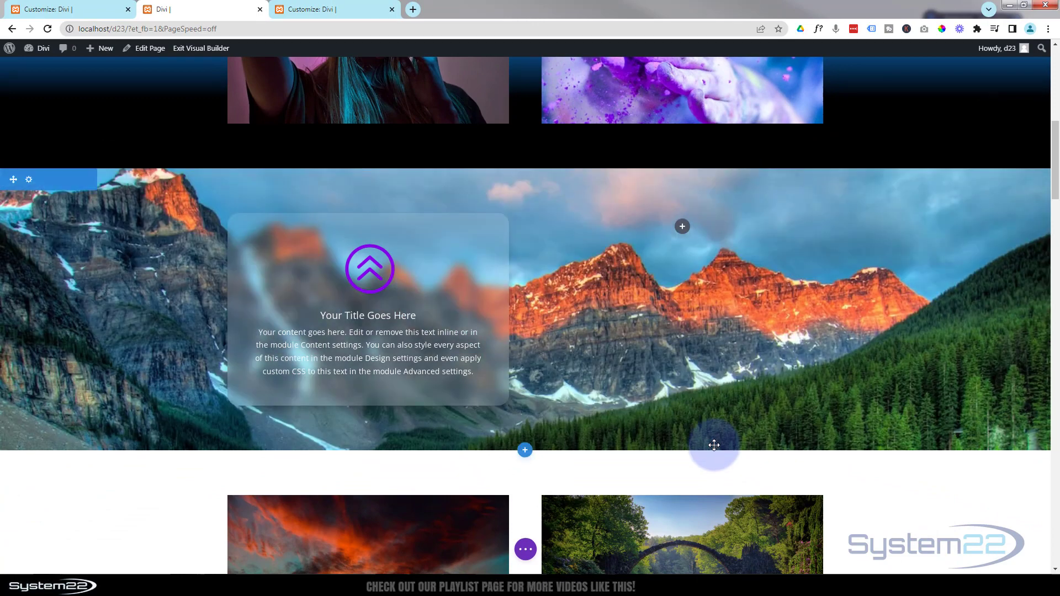
click(525, 549)
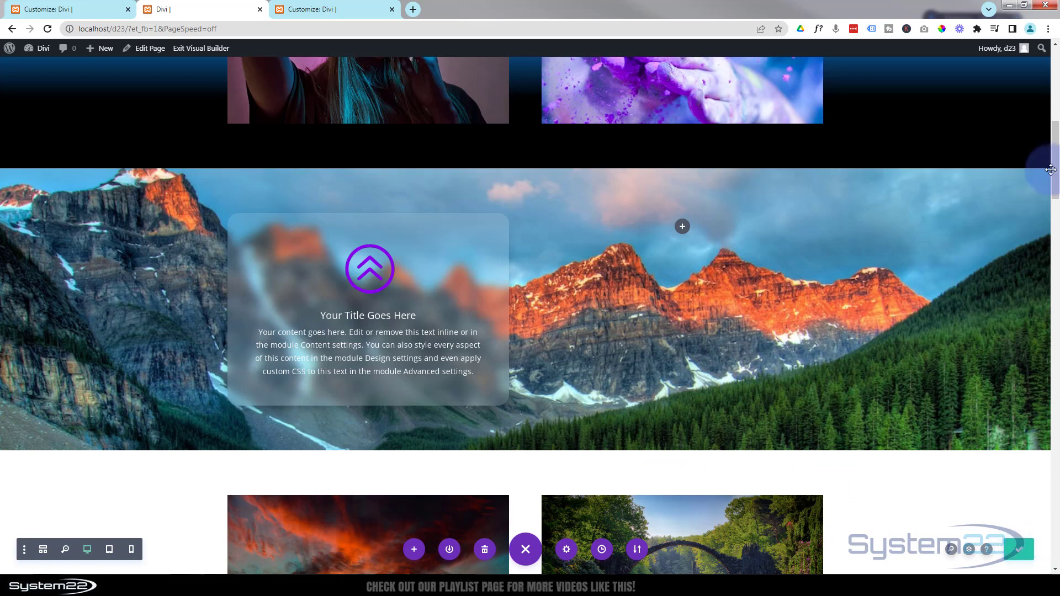
- Save and exit the Visual Builder, then scroll the live page to watch the mountain parallax behind the blurb
click(220, 50)
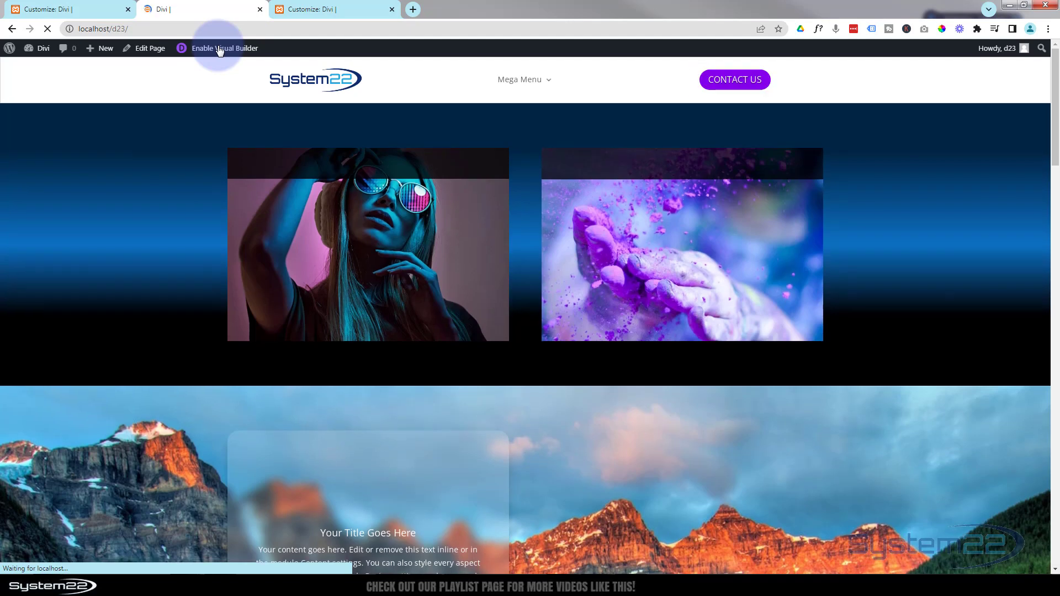
scroll(168, 141, down, 2)
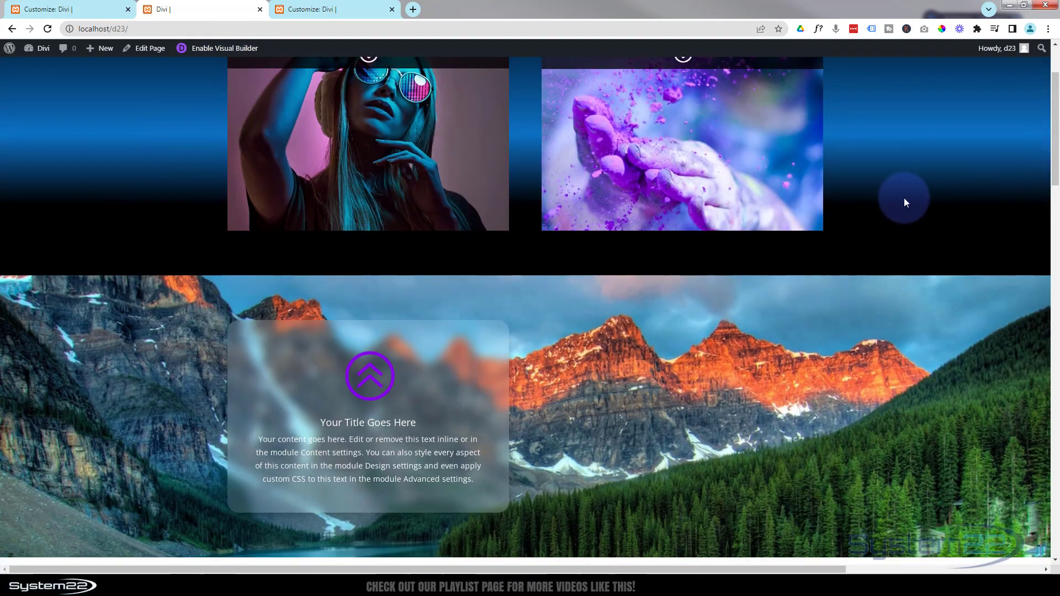
scroll(900, 200, down, 4)
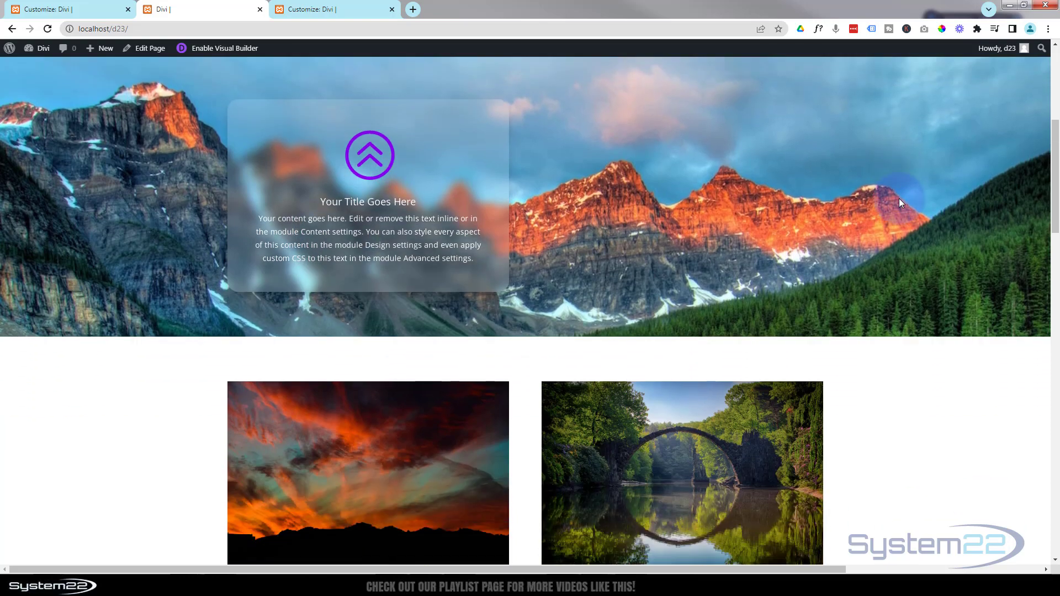
scroll(898, 198, up, 3)
scroll(897, 200, down, 2)
scroll(897, 200, down, 2)
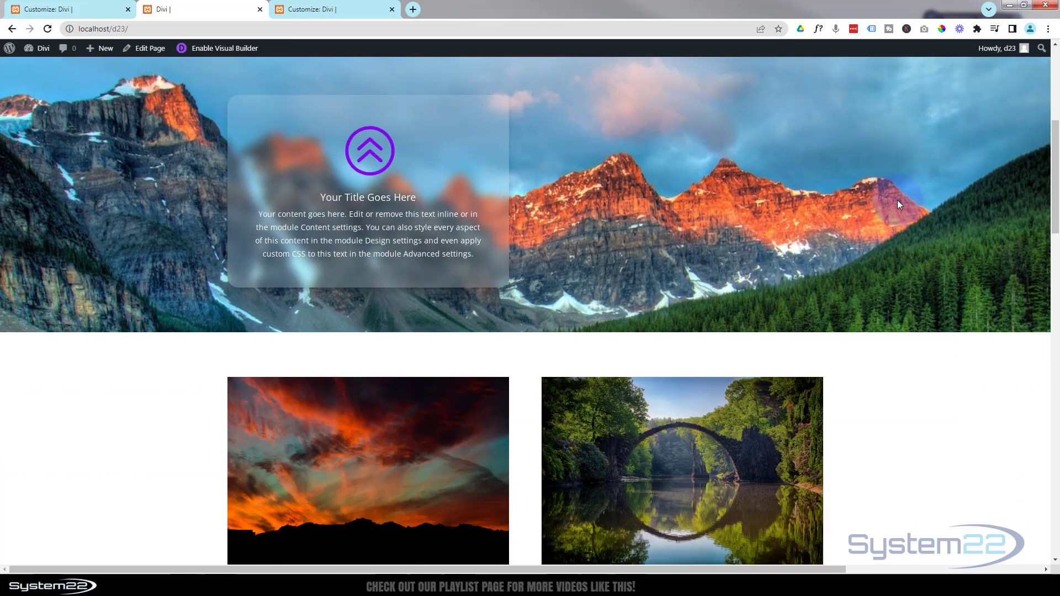
scroll(897, 200, up, 5)
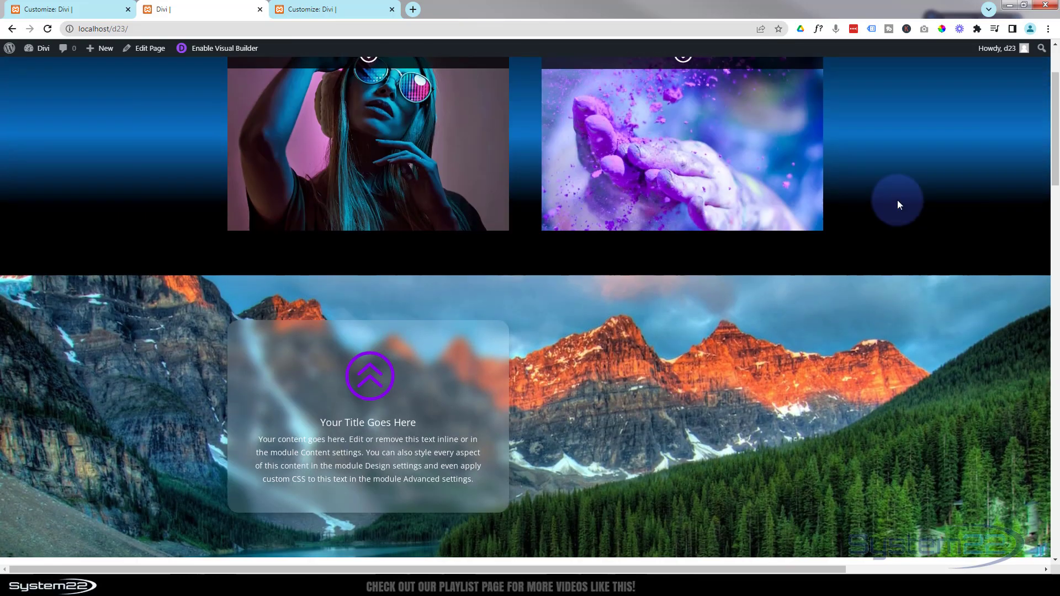
scroll(896, 203, down, 2)
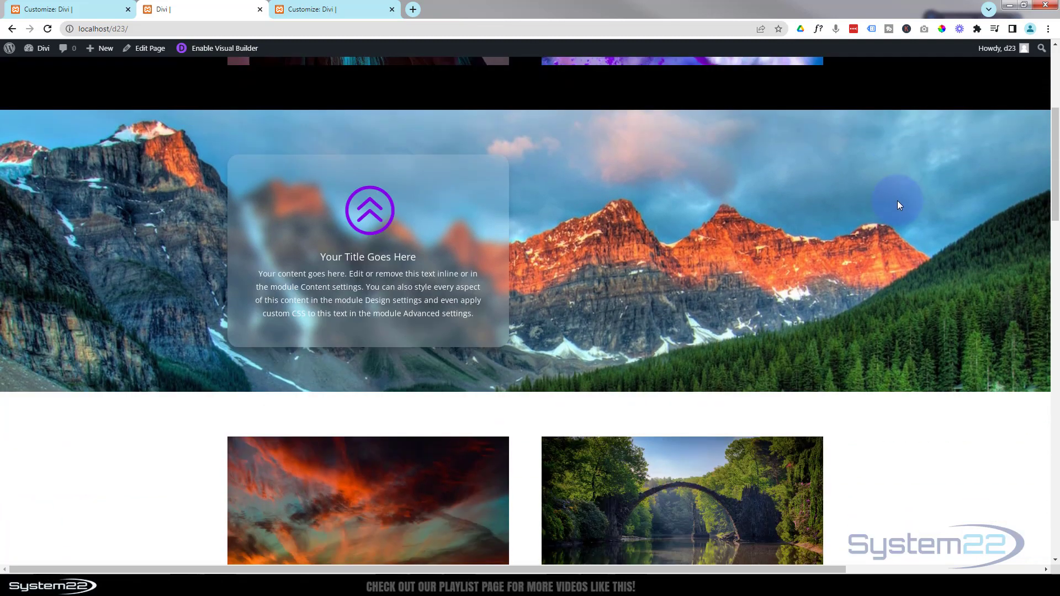
scroll(897, 201, up, 1)
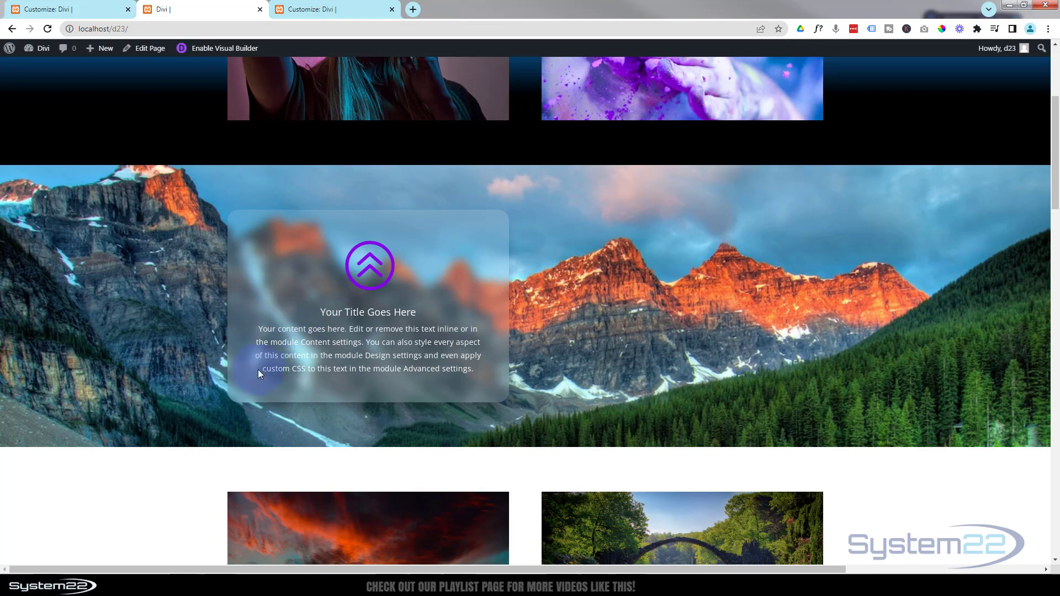
scroll(660, 290, down, 1)
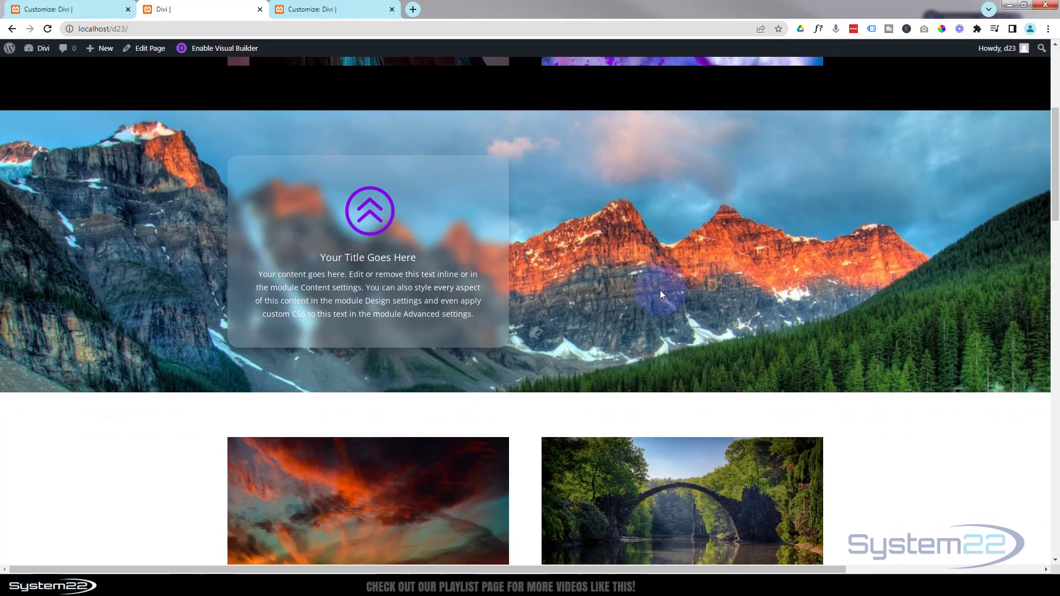
scroll(658, 290, up, 3)
scroll(658, 290, down, 4)
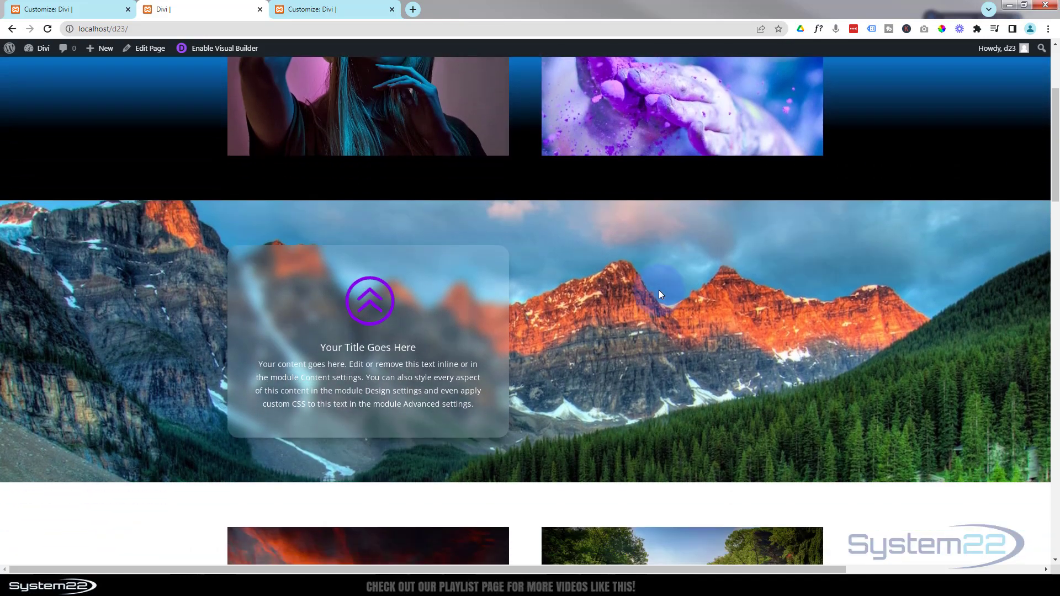
scroll(658, 290, up, 3)
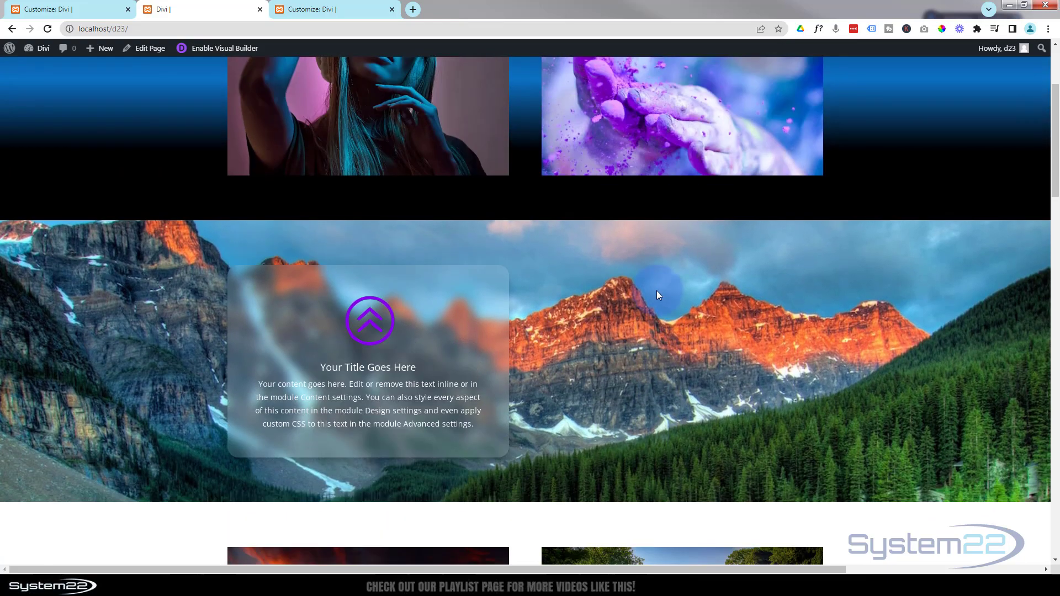
scroll(656, 291, down, 2)
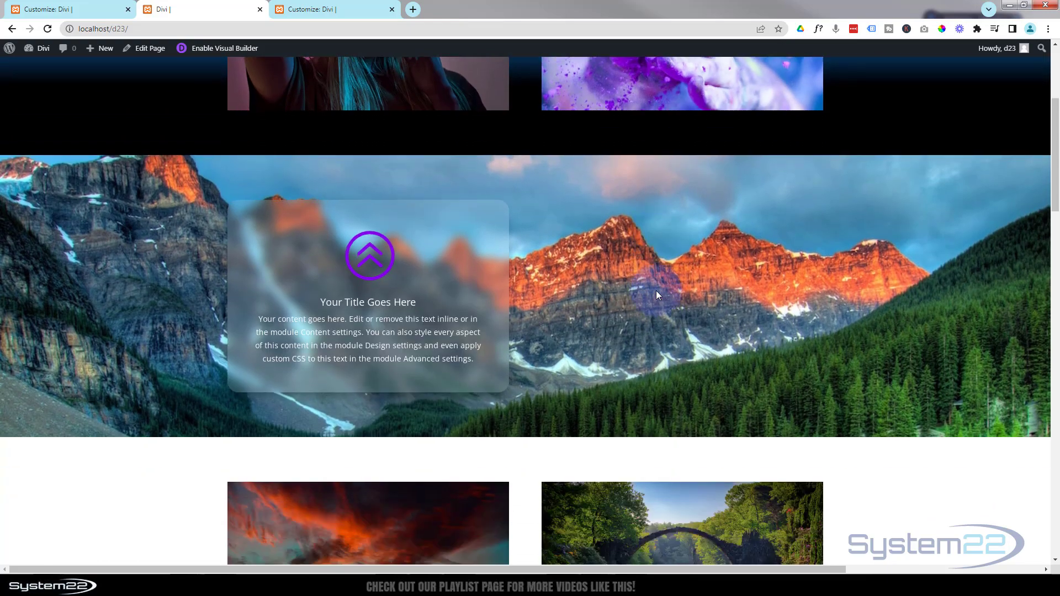
scroll(656, 290, up, 2)
scroll(656, 290, up, 1)
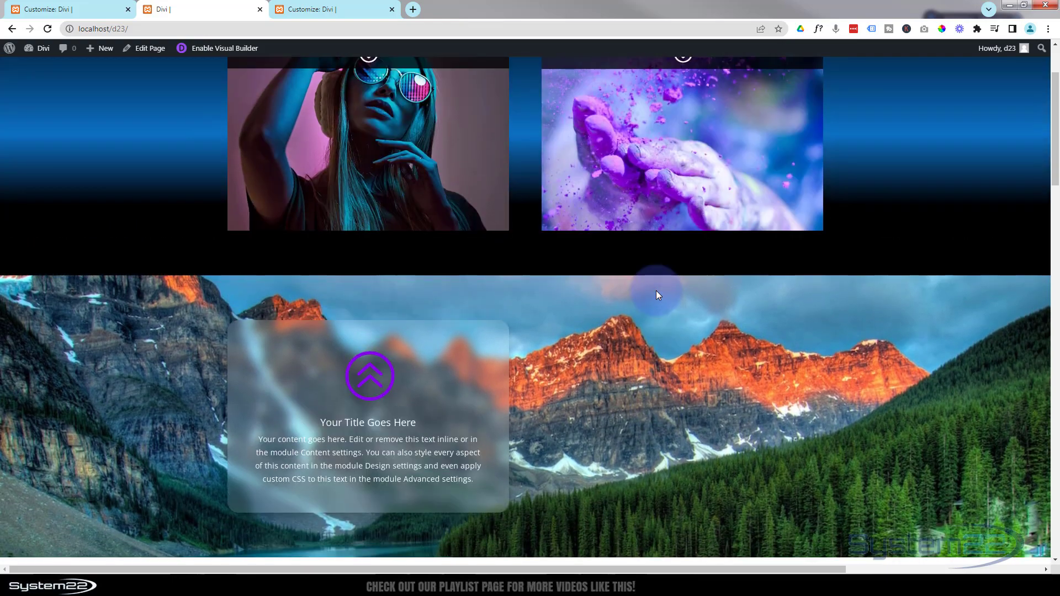
scroll(655, 290, down, 2)
scroll(656, 291, down, 2)
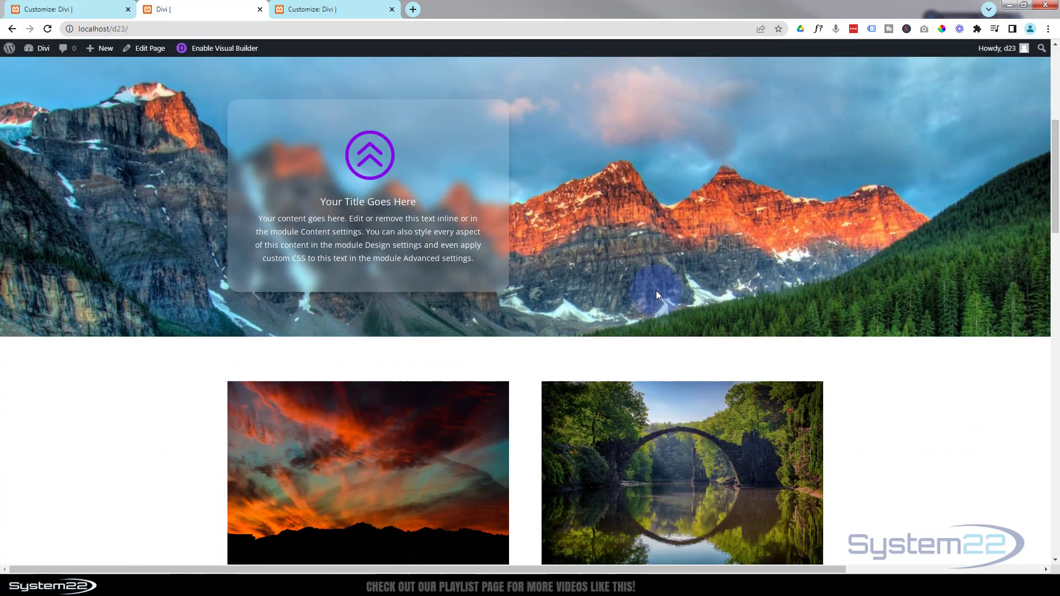
scroll(656, 291, up, 3)
scroll(656, 295, up, 1)
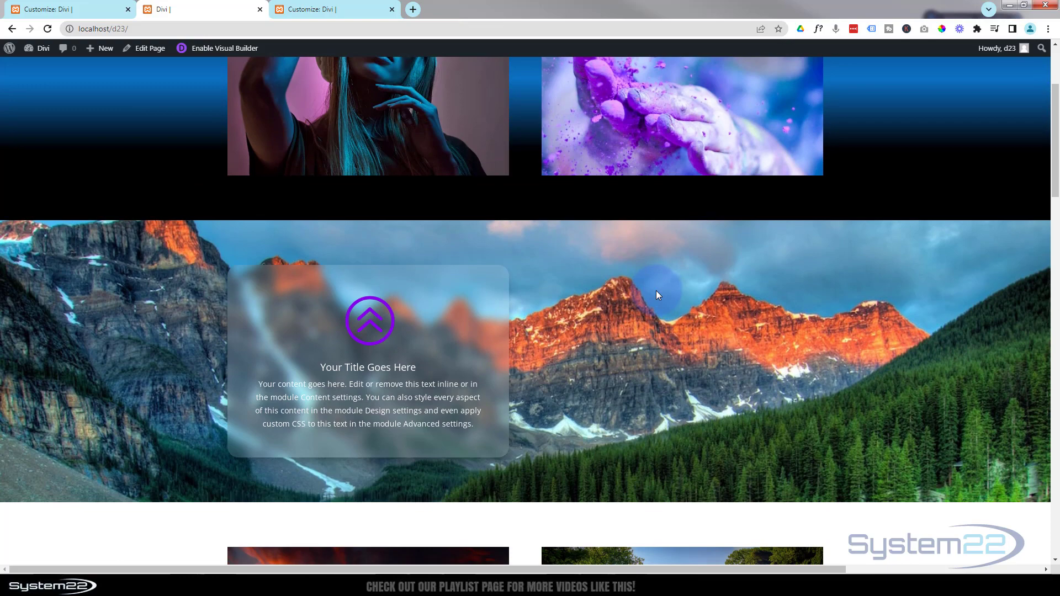
scroll(657, 292, down, 1)
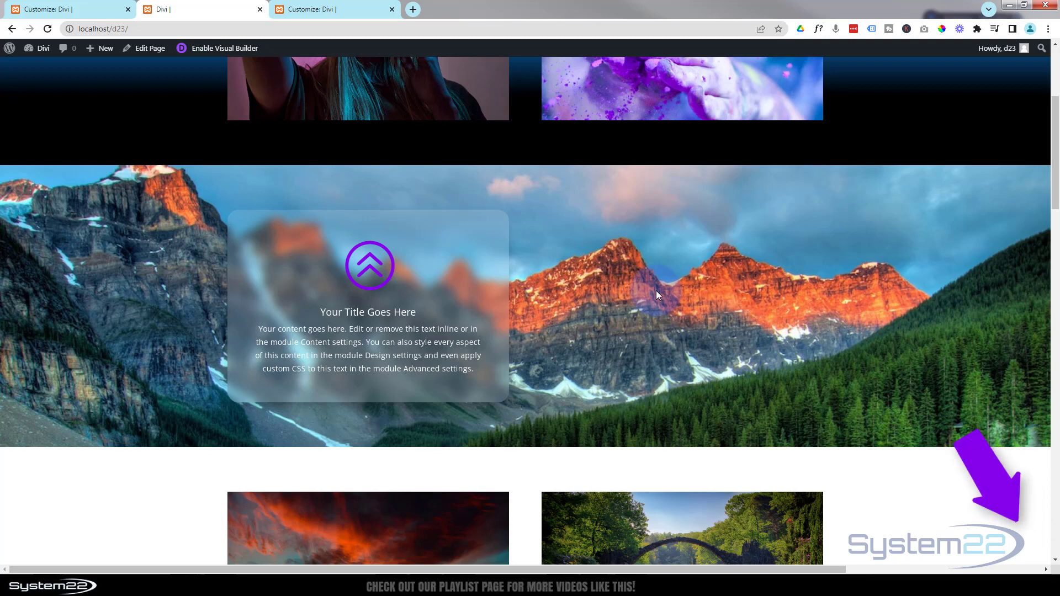
scroll(656, 291, down, 2)
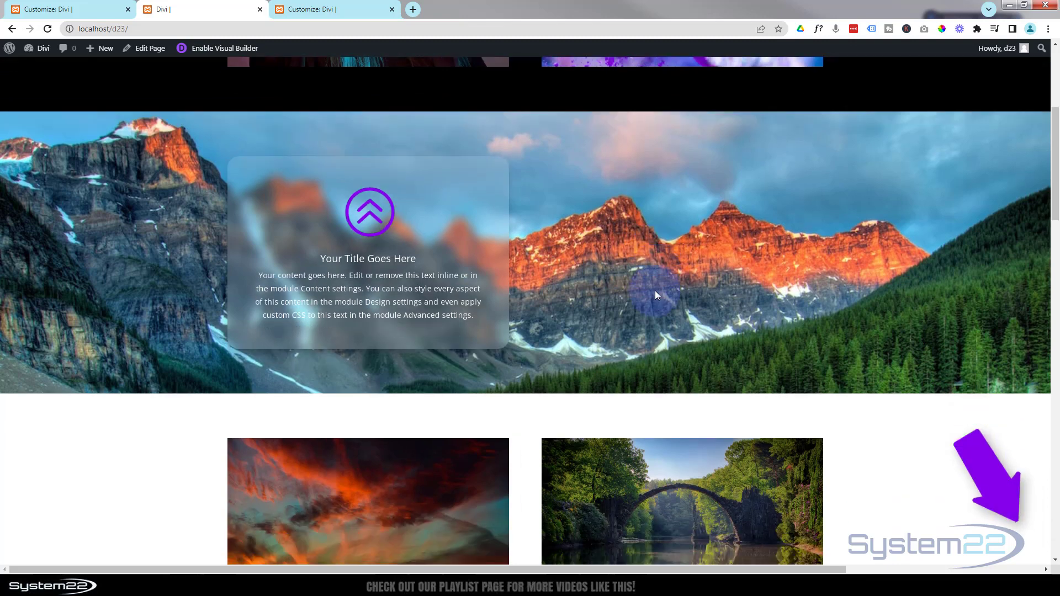
scroll(655, 291, up, 2)
scroll(655, 290, up, 4)
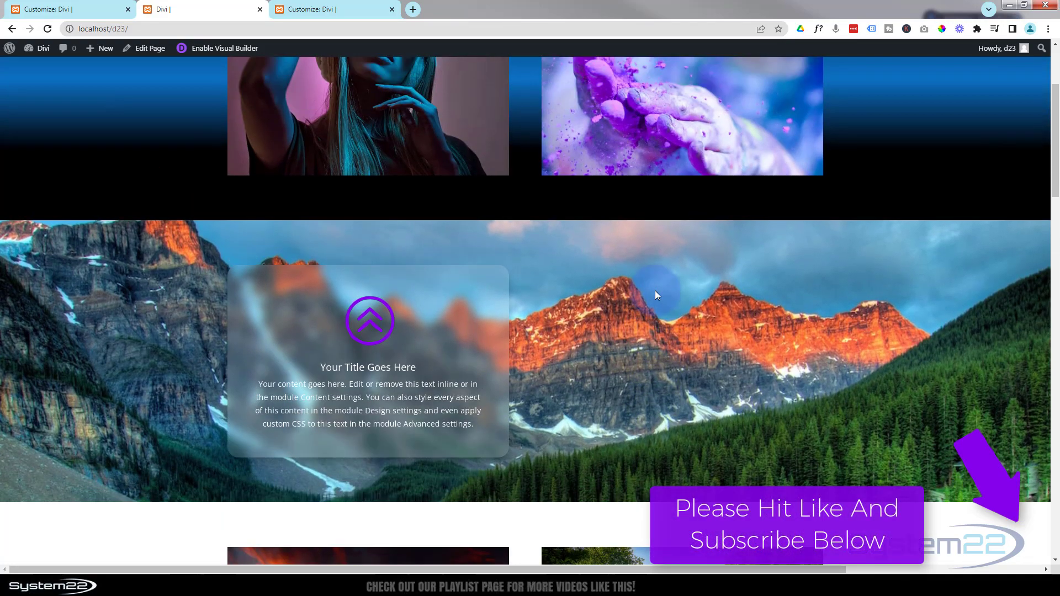
scroll(655, 290, down, 5)
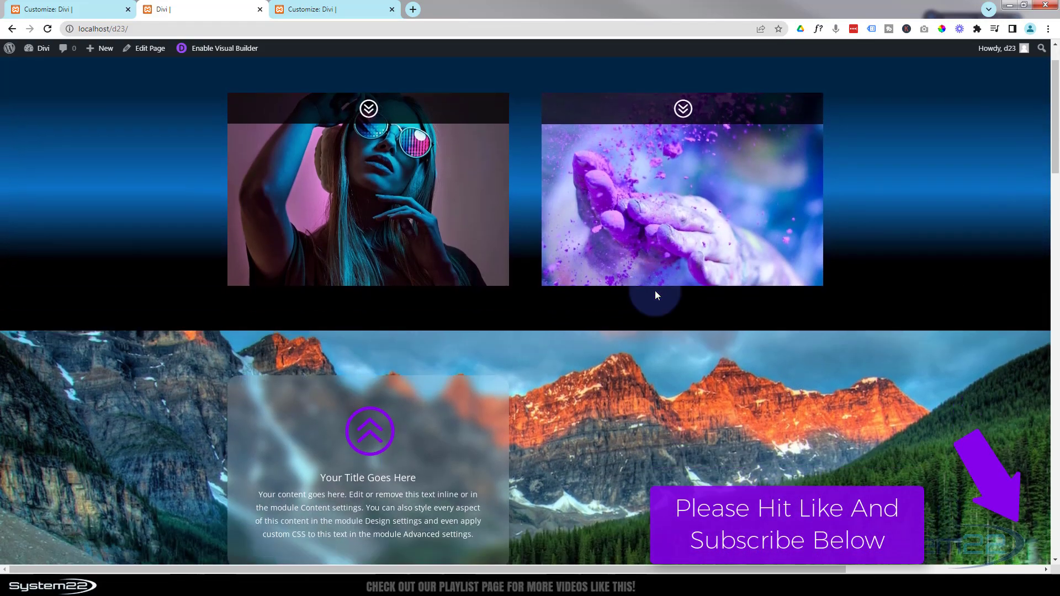